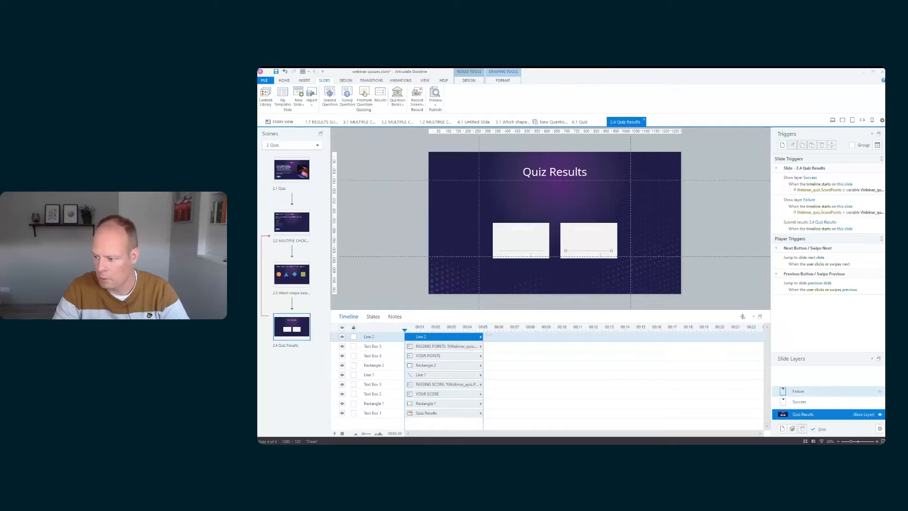
Show the Failure layer and browse the built-in result slide templates without inserting one
click(798, 391)
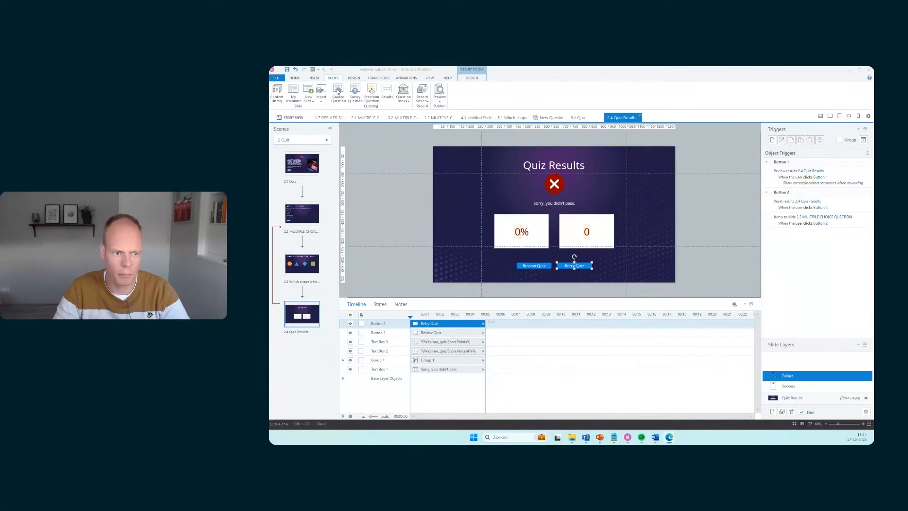
click(387, 94)
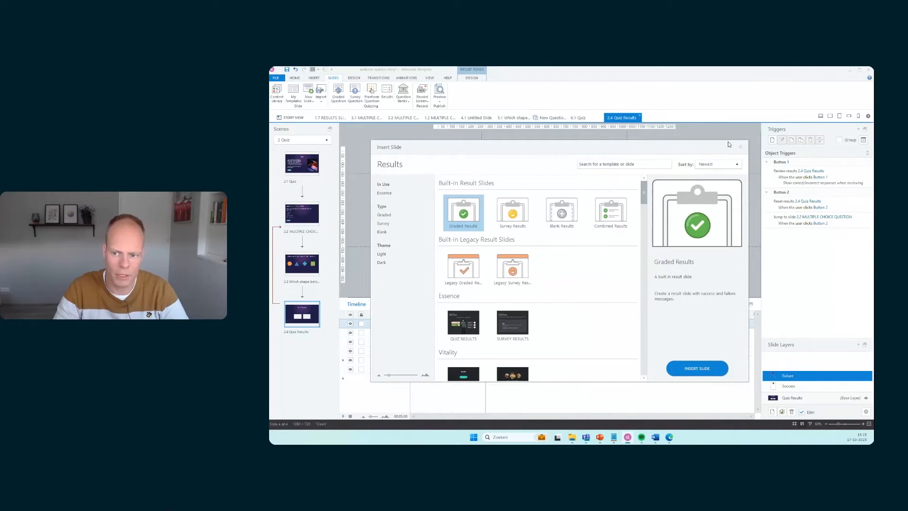
click(740, 147)
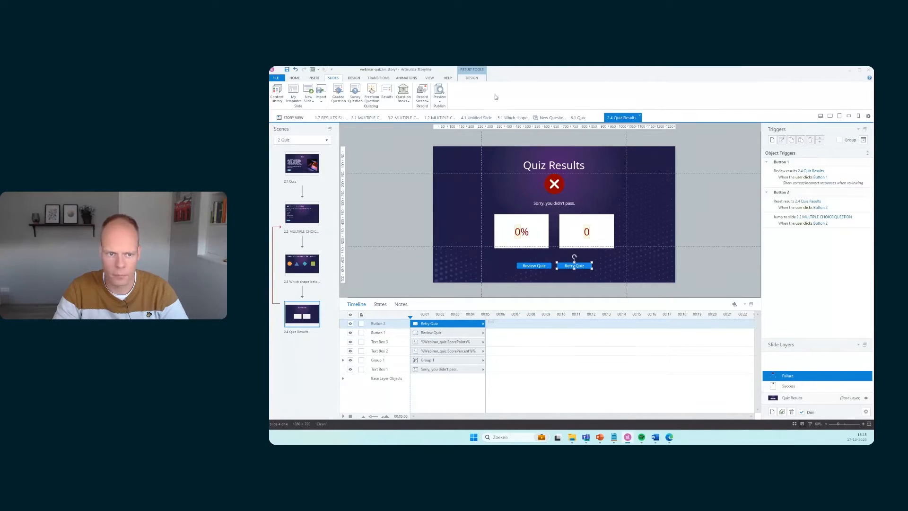
Open the results slide's quiz settings to review them, then cancel and return to the base layer
click(472, 78)
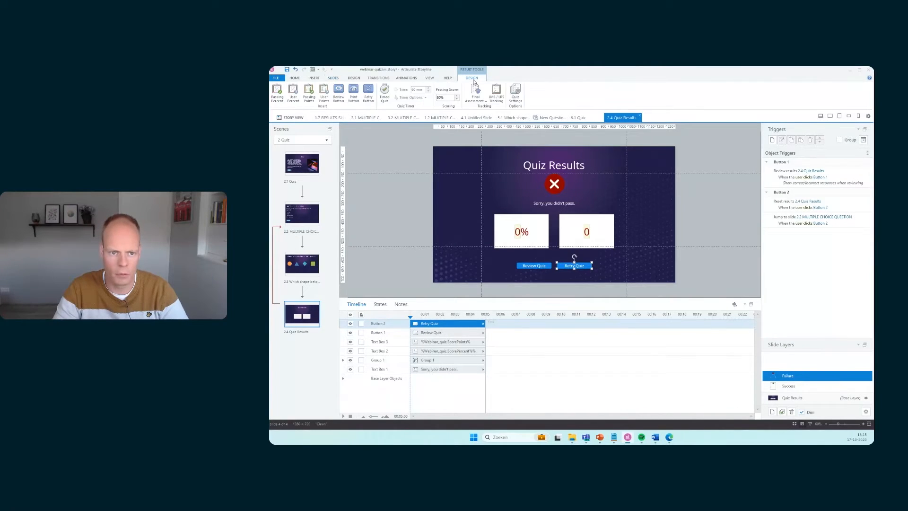
click(514, 98)
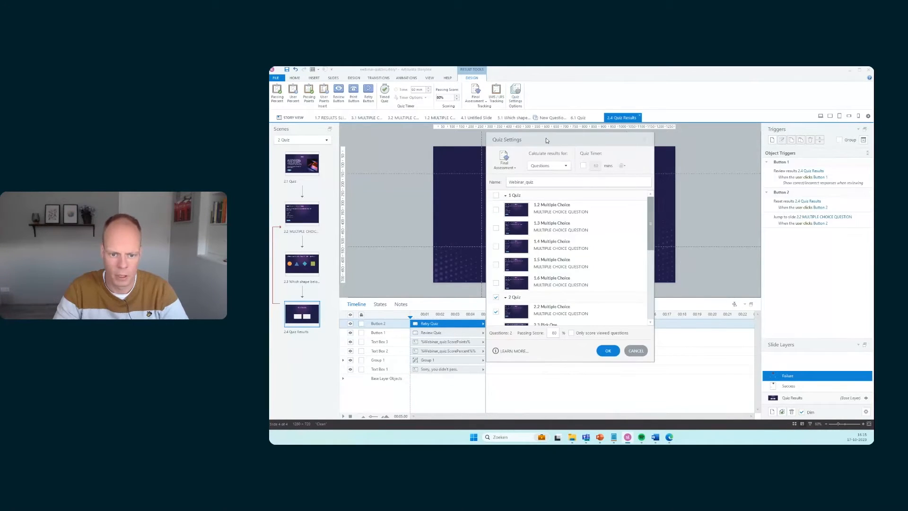
drag(549, 136, 541, 141)
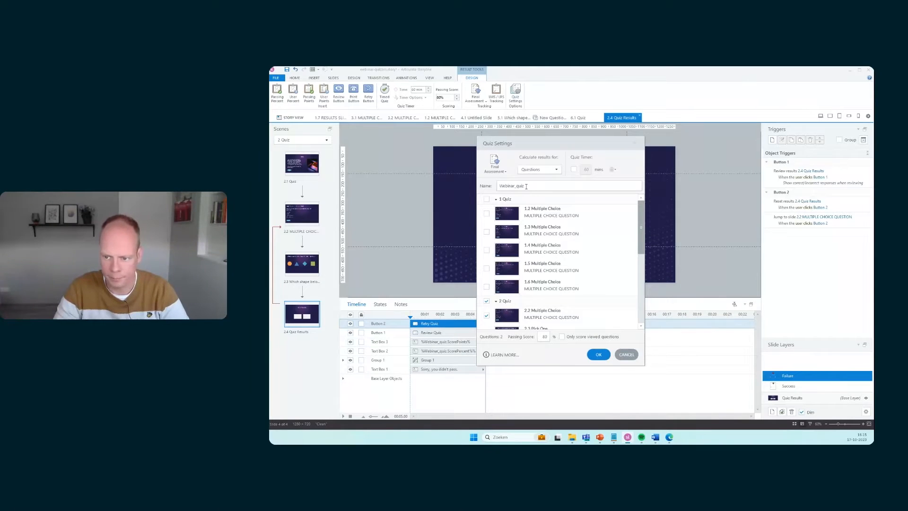
click(634, 354)
click(811, 397)
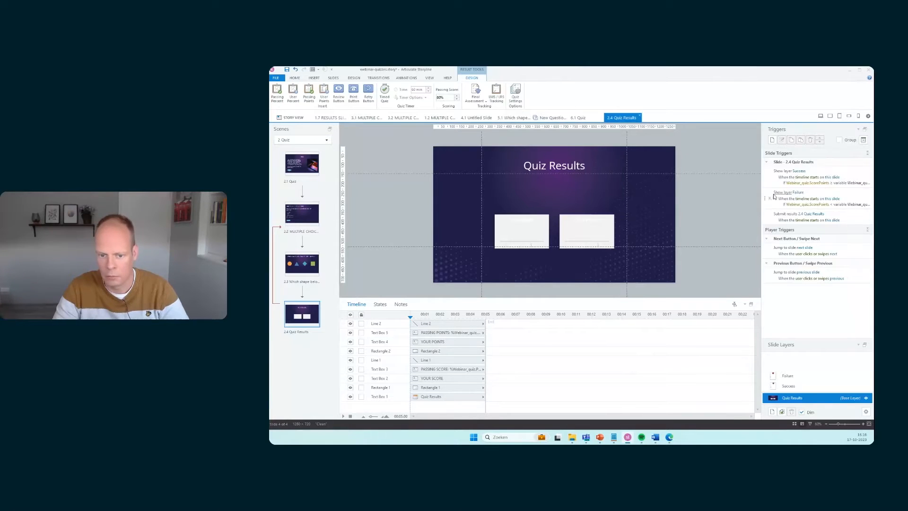
Change the quiz assessment type from Final Assessment to Pre-Check in the quiz settings and apply it
click(516, 98)
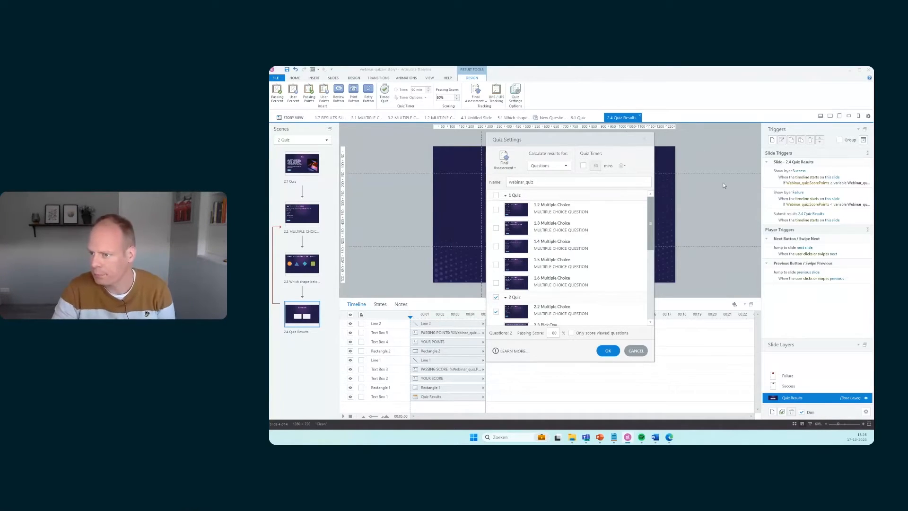
click(513, 169)
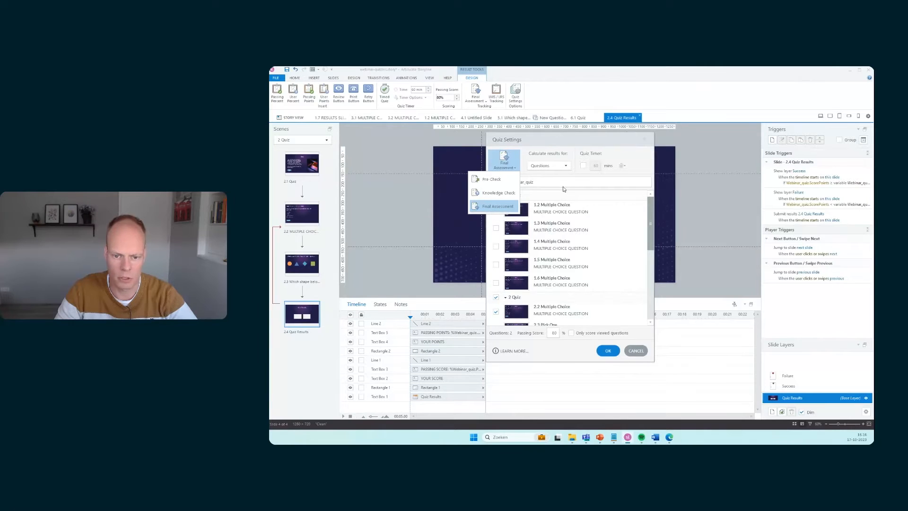
click(499, 207)
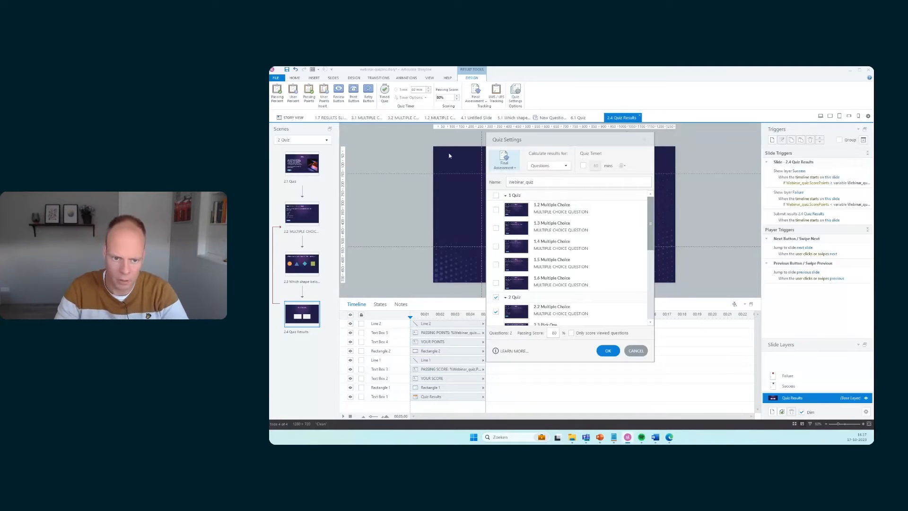
click(514, 167)
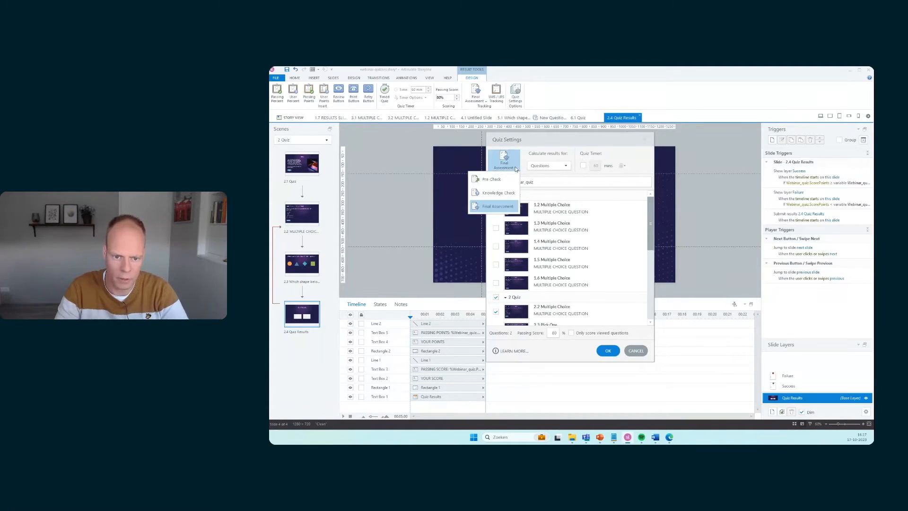
click(492, 179)
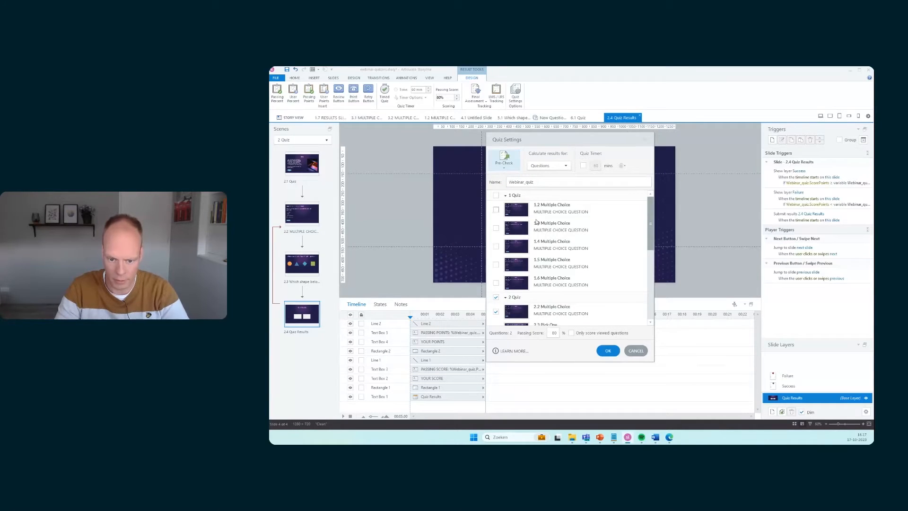
click(607, 350)
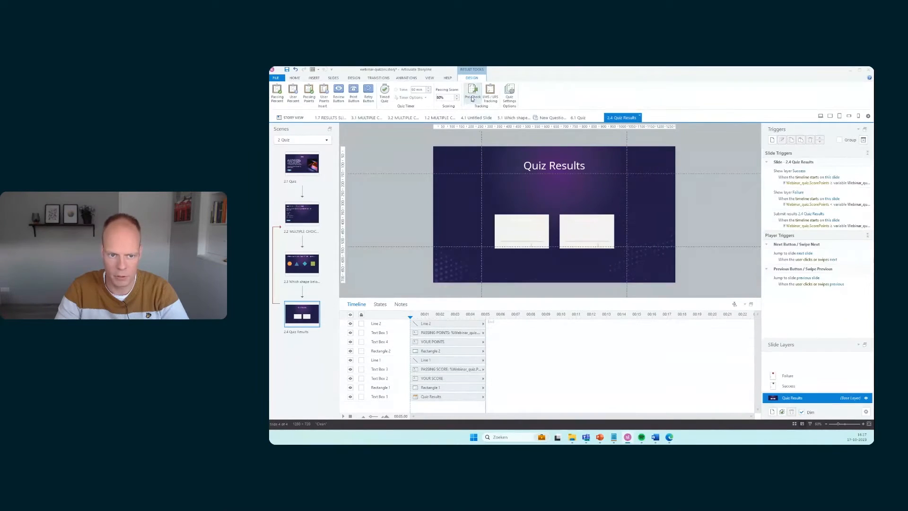
Reopen the quiz settings and review the available assessment type options
click(509, 97)
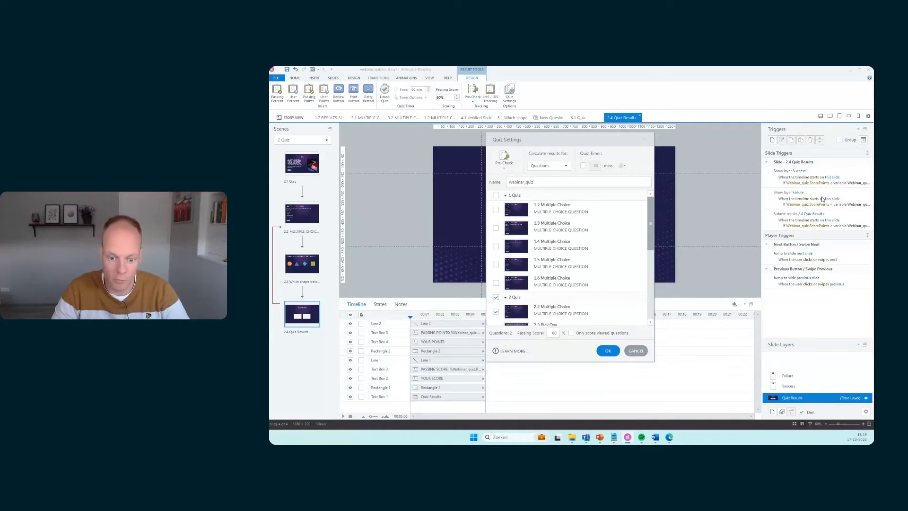
click(504, 163)
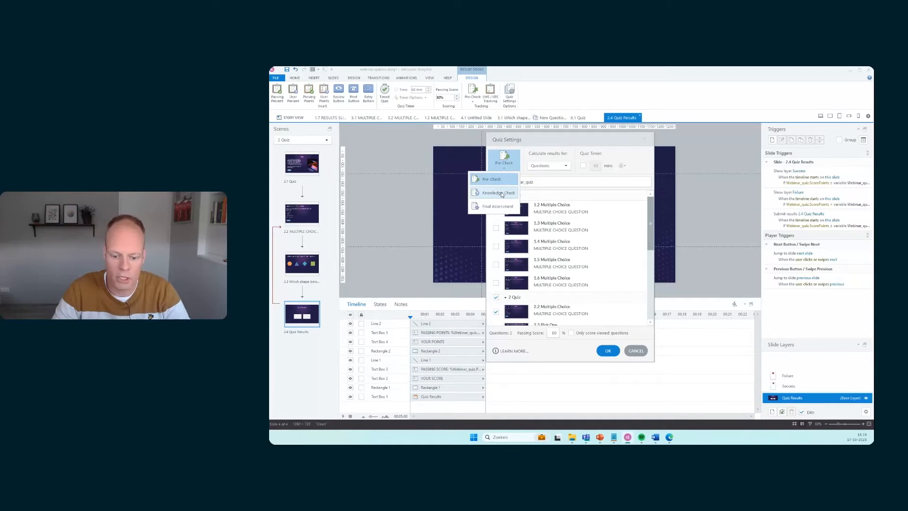
mouse_move(655, 440)
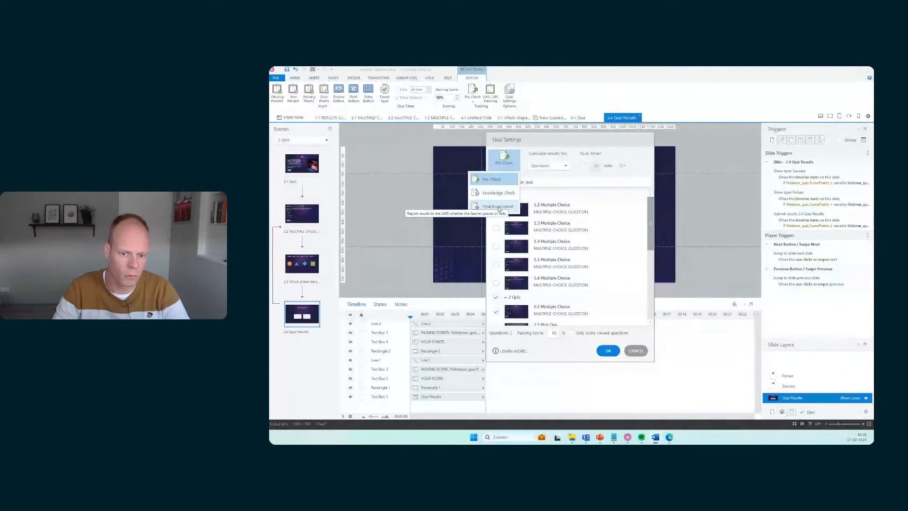
click(571, 213)
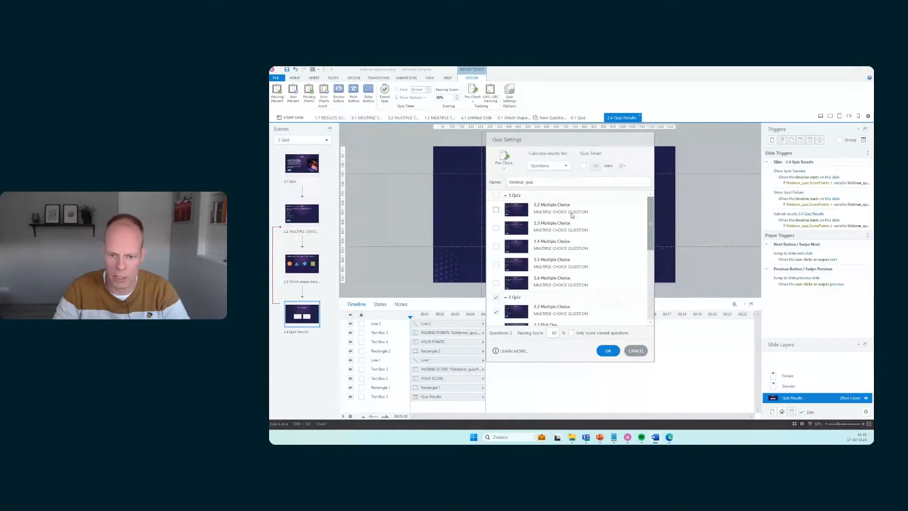
click(553, 167)
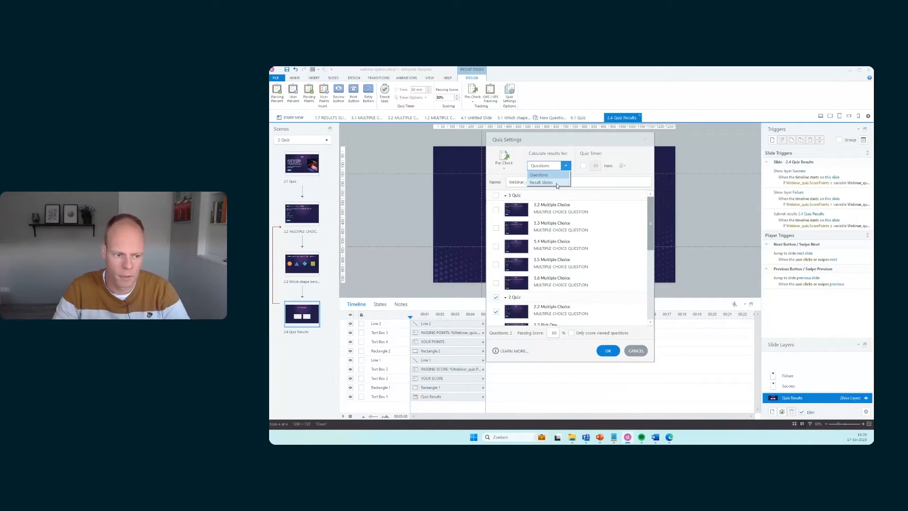
click(557, 184)
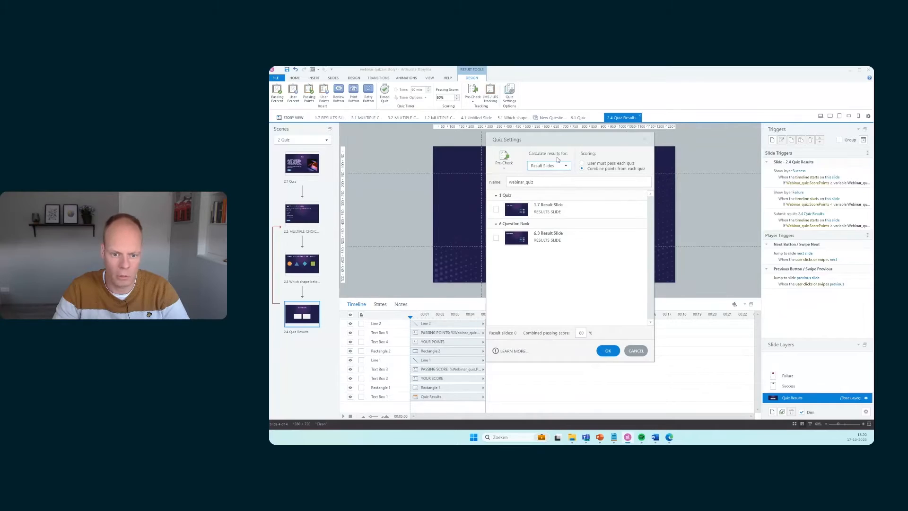
click(495, 210)
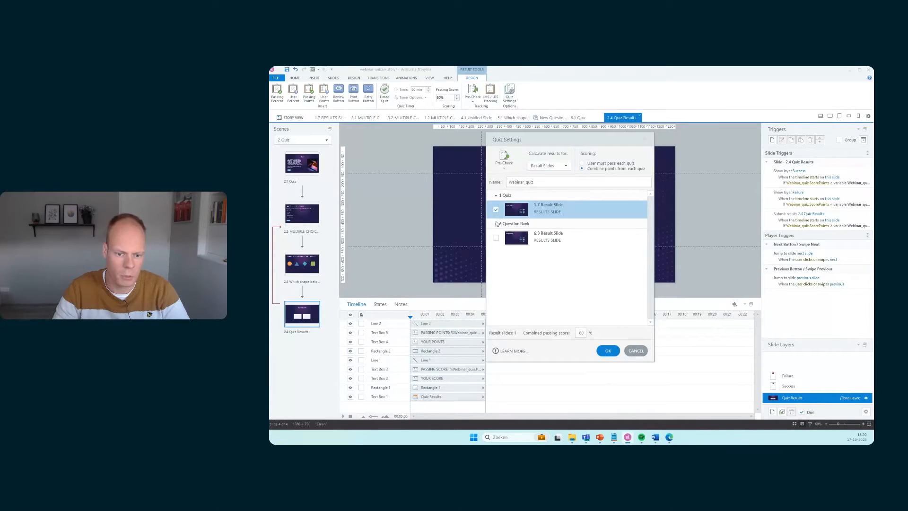
click(496, 238)
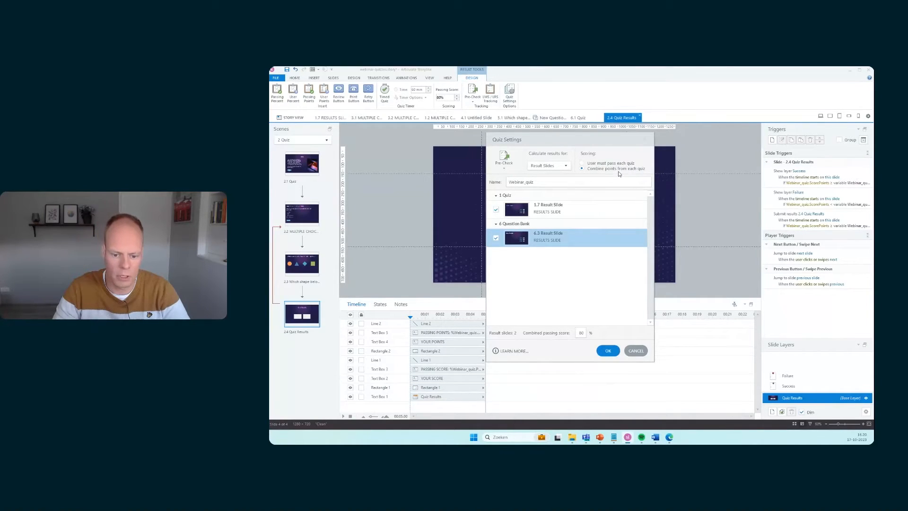
click(557, 168)
click(548, 175)
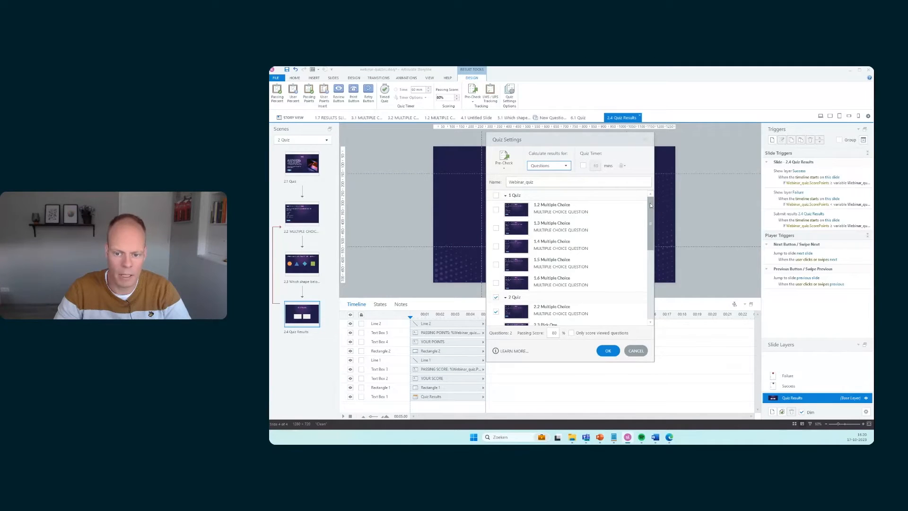
Set the quiz passing score to 90% and confirm the quiz settings
drag(649, 203, 654, 231)
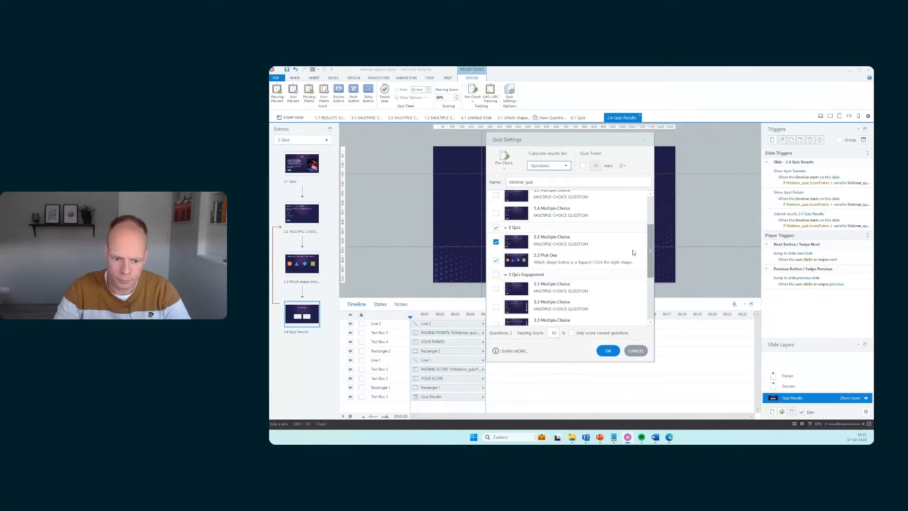
scroll(629, 249, down, 5)
scroll(633, 253, up, 6)
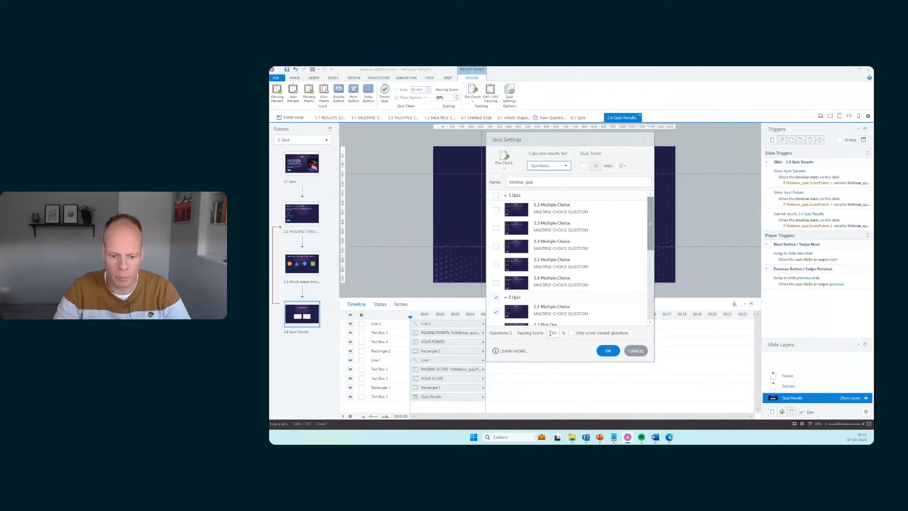
drag(552, 333, 562, 334)
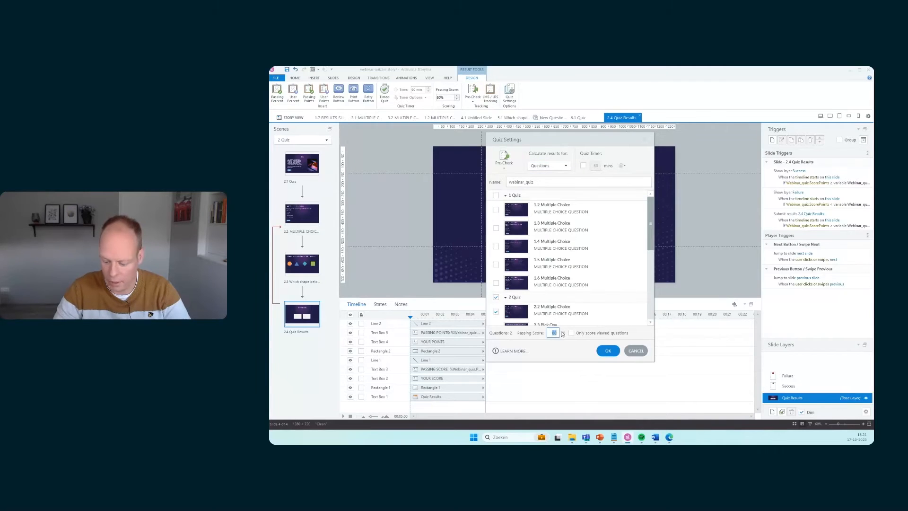
text(90)
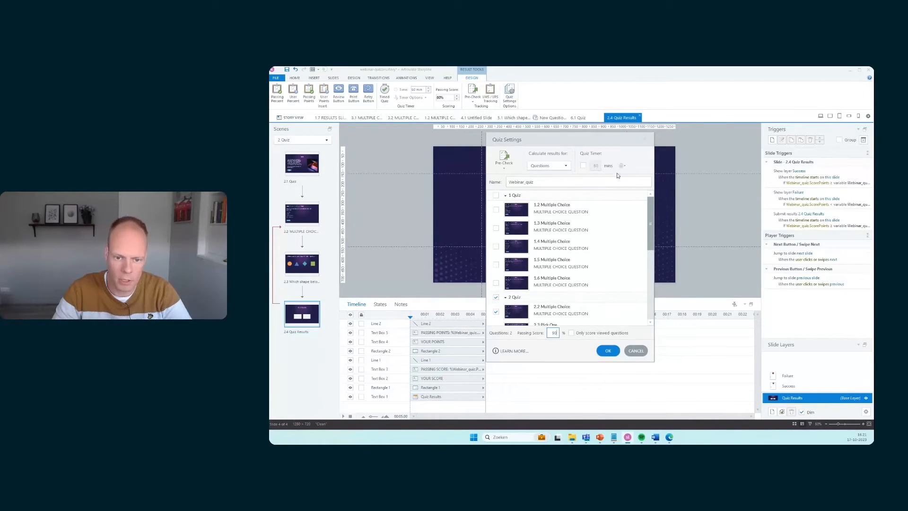
click(583, 165)
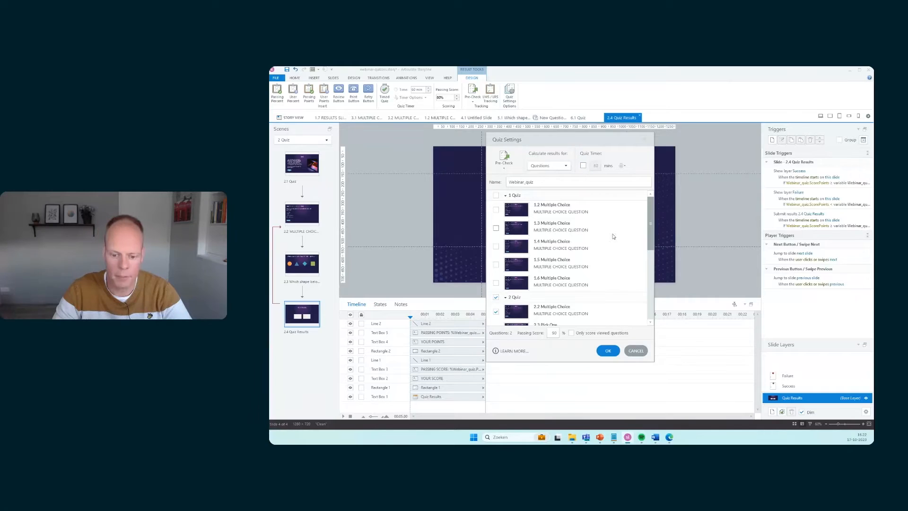
click(608, 351)
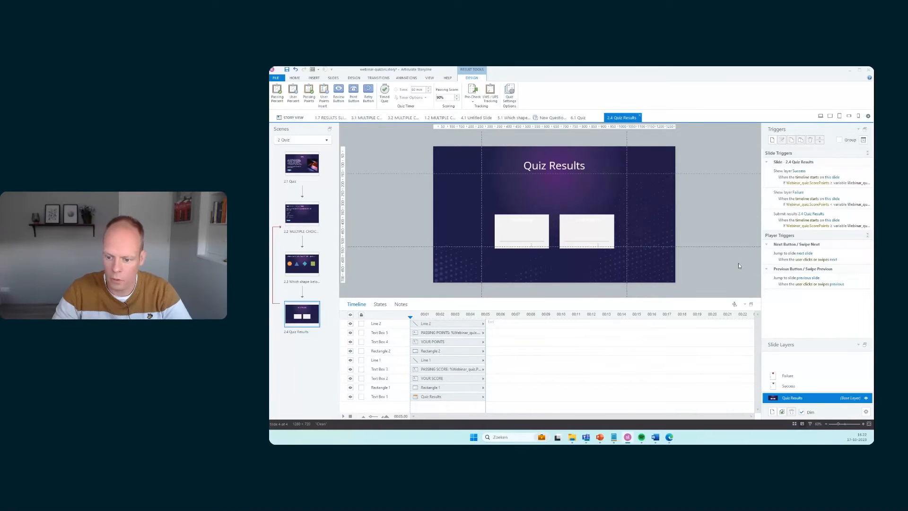
Inspect the Success, Failure and base layers of the results slide and widen the canvas area
click(801, 387)
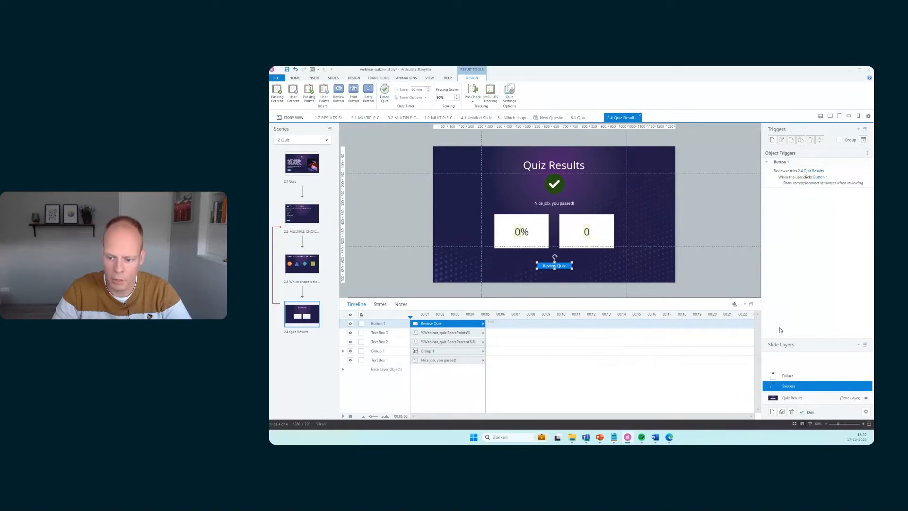
click(810, 377)
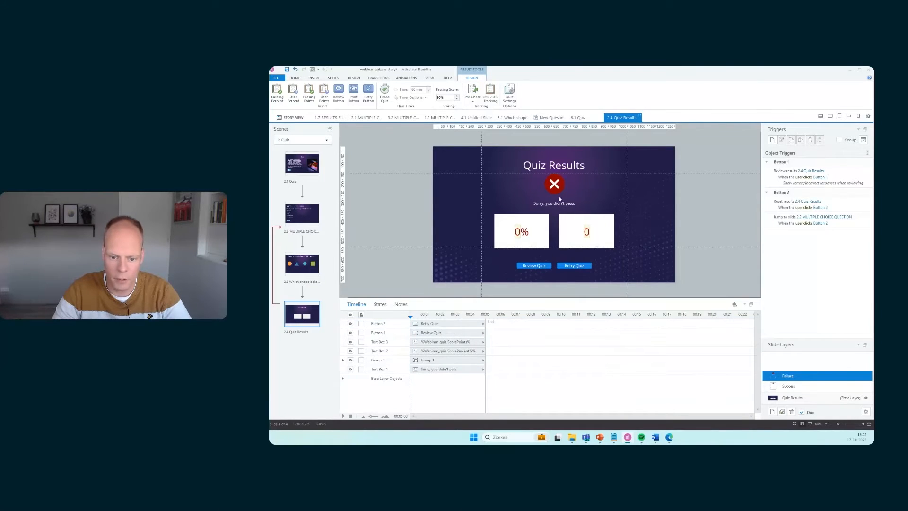
click(810, 398)
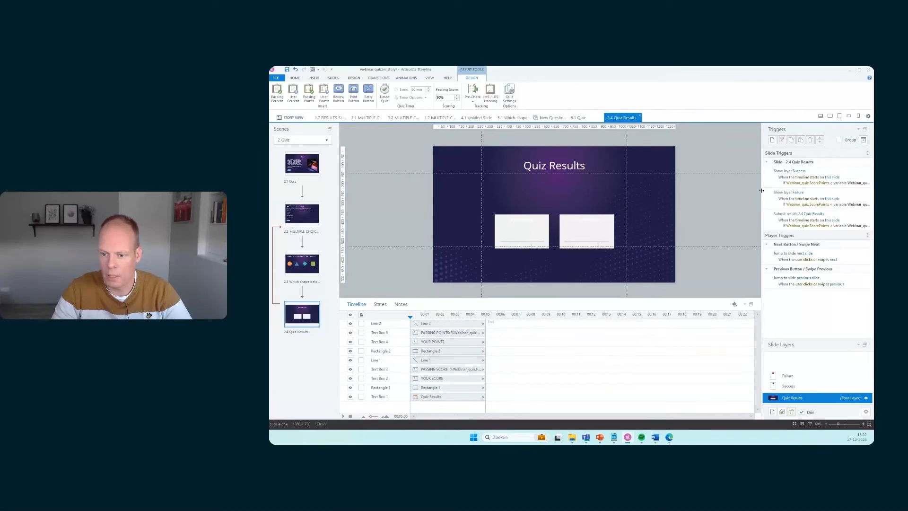
drag(761, 190, 725, 191)
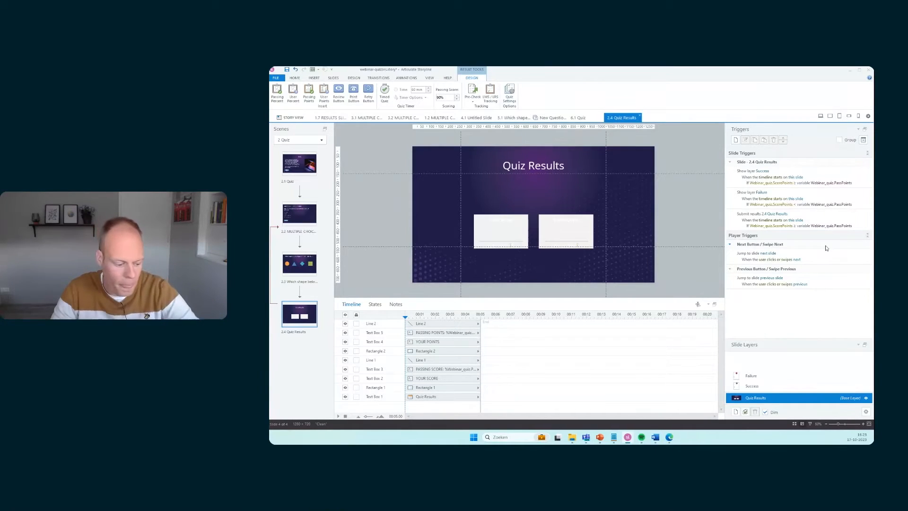
On the Success layer, edit the Review Quiz button's review trigger to review only incorrect questions instead of showing correct/incorrect responses
click(767, 387)
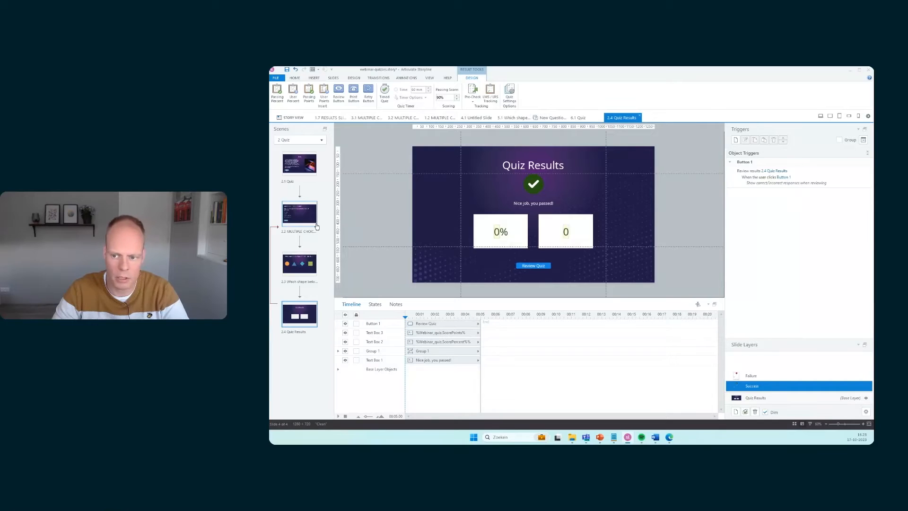
click(849, 180)
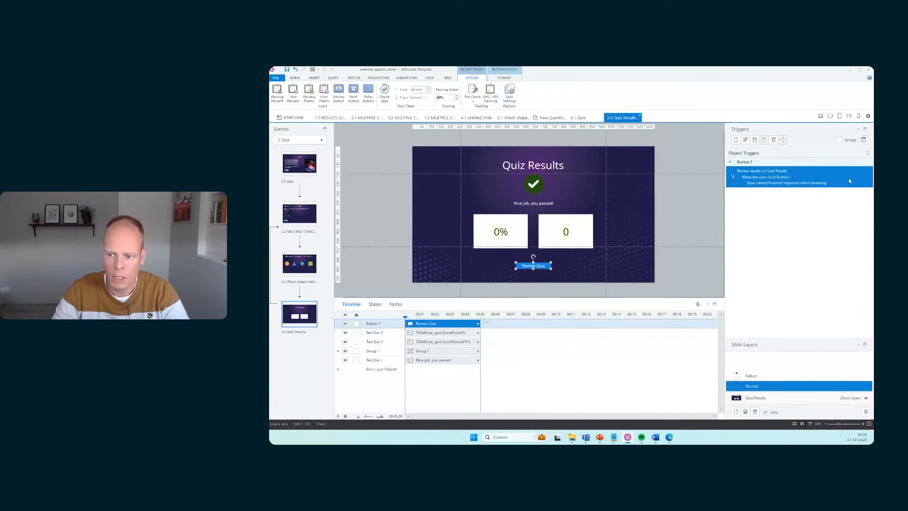
double_click(838, 177)
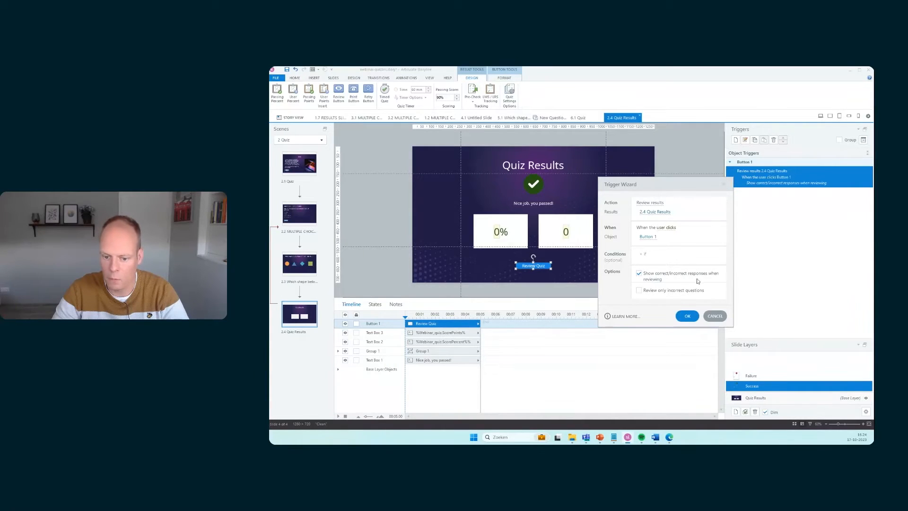
click(639, 274)
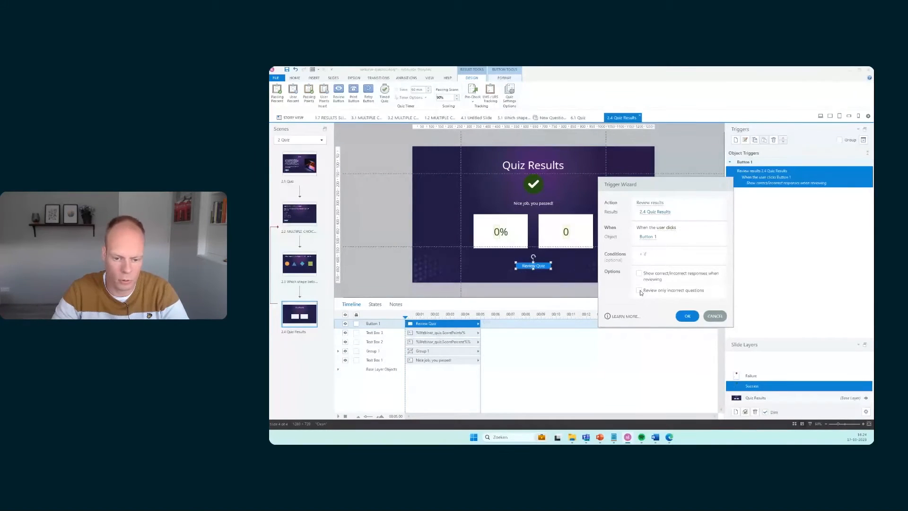
click(639, 290)
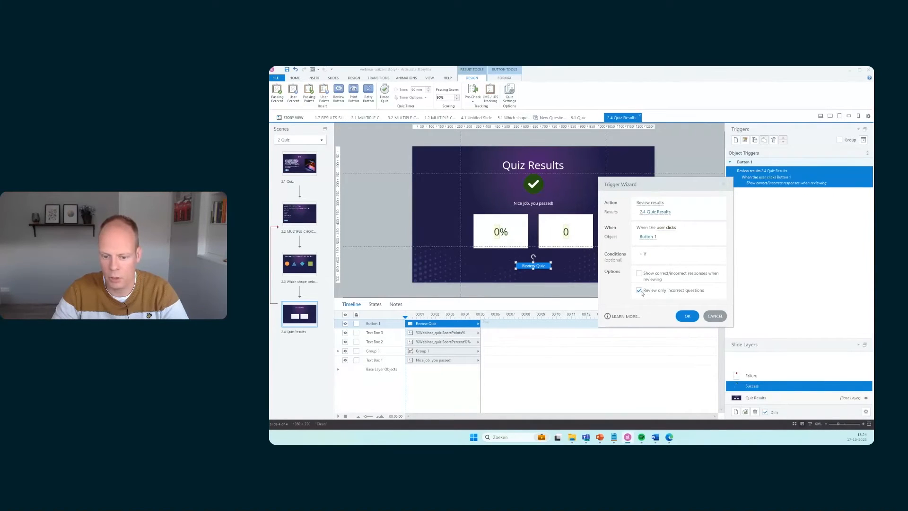
click(687, 317)
Inspect the Failure layer and the triggers of its Retry Quiz button
click(754, 377)
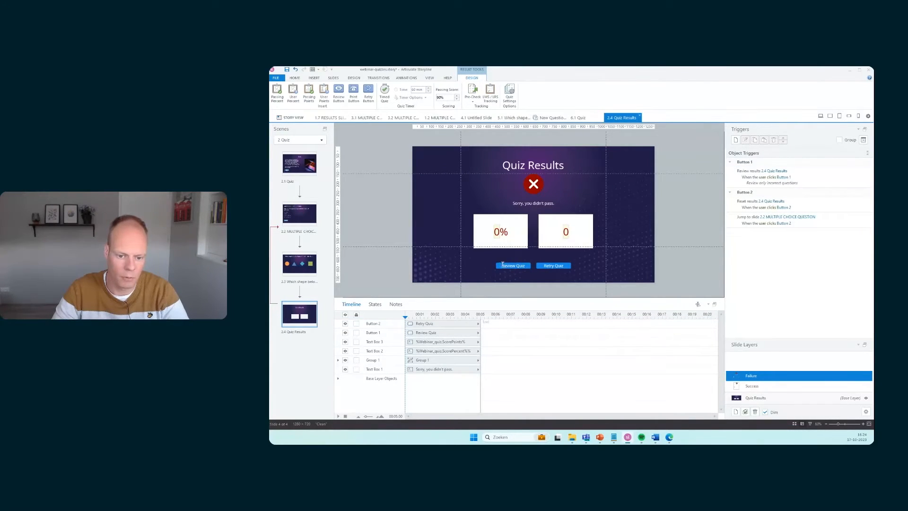
click(565, 262)
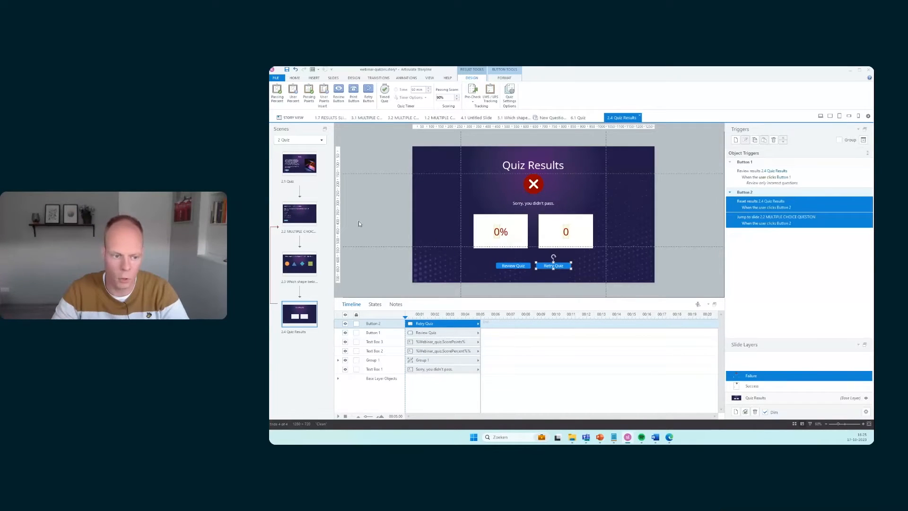
click(689, 280)
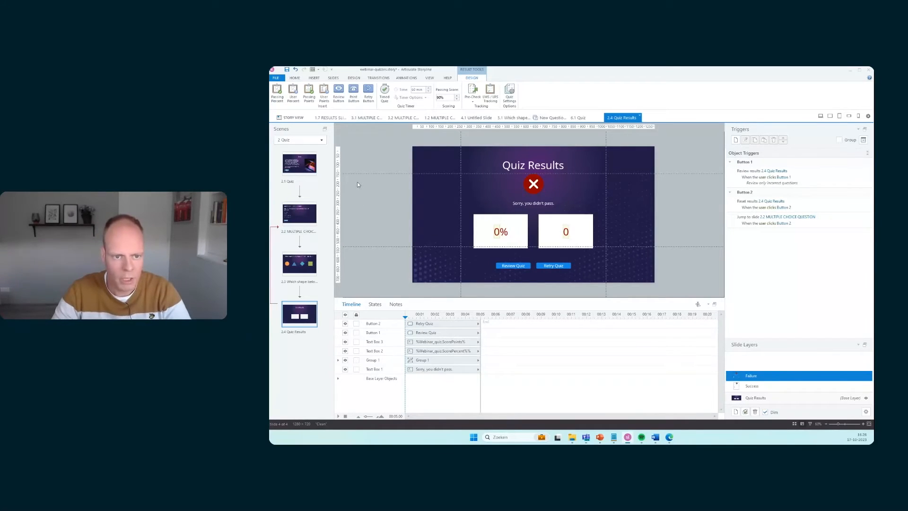
Open the Question Bank scene's draw-from-bank slide and set it to include 3 questions
click(292, 117)
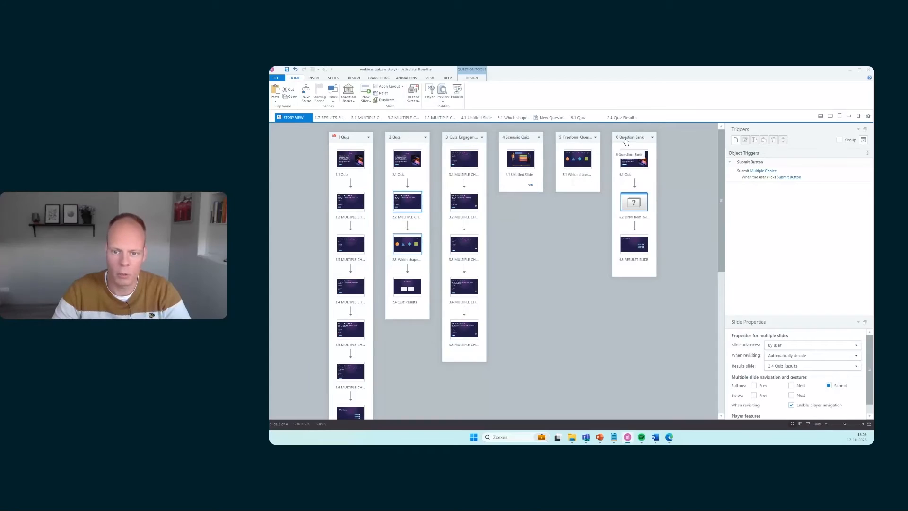
double_click(630, 164)
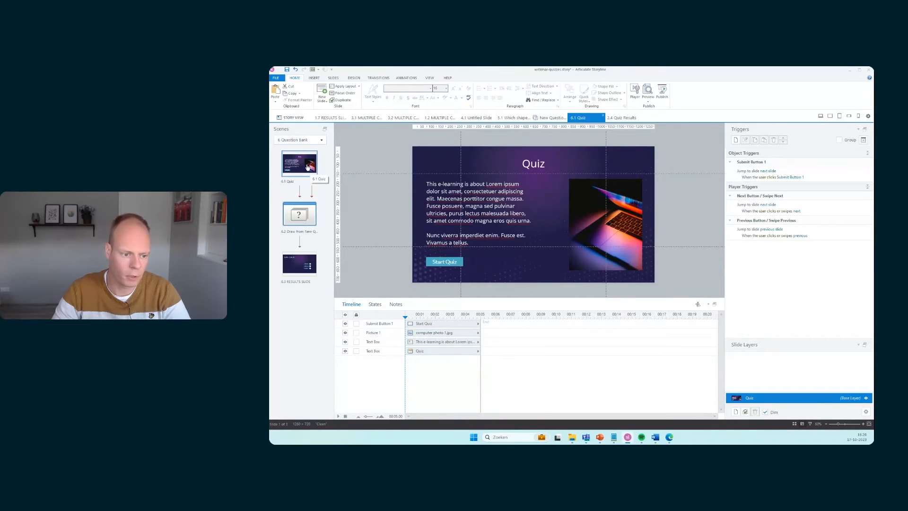
click(301, 263)
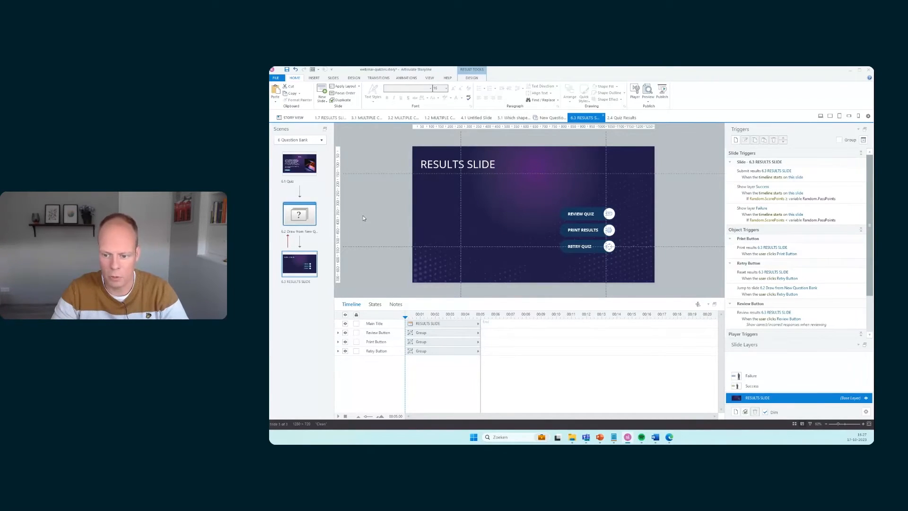
double_click(298, 215)
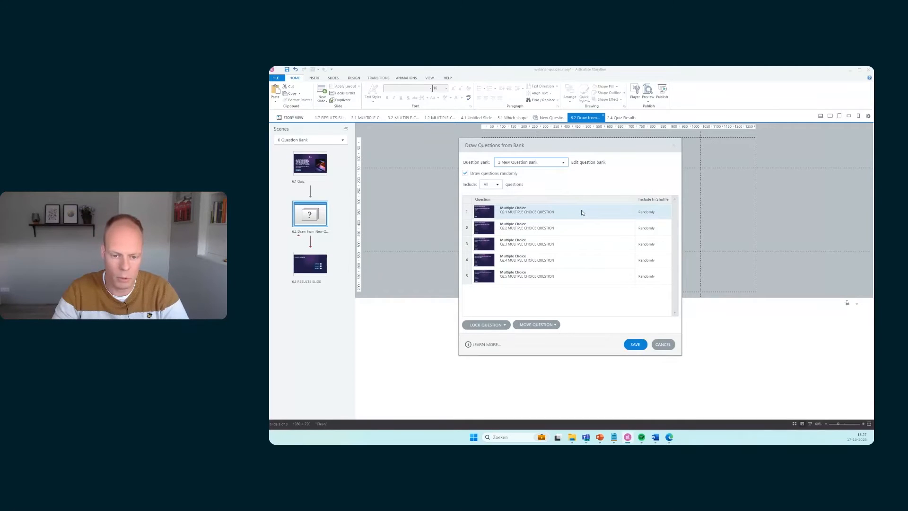
click(497, 185)
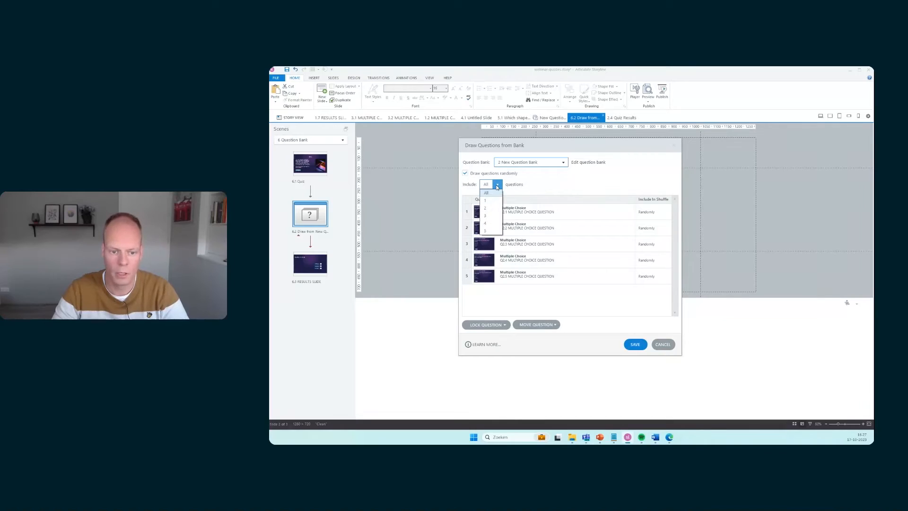
click(494, 216)
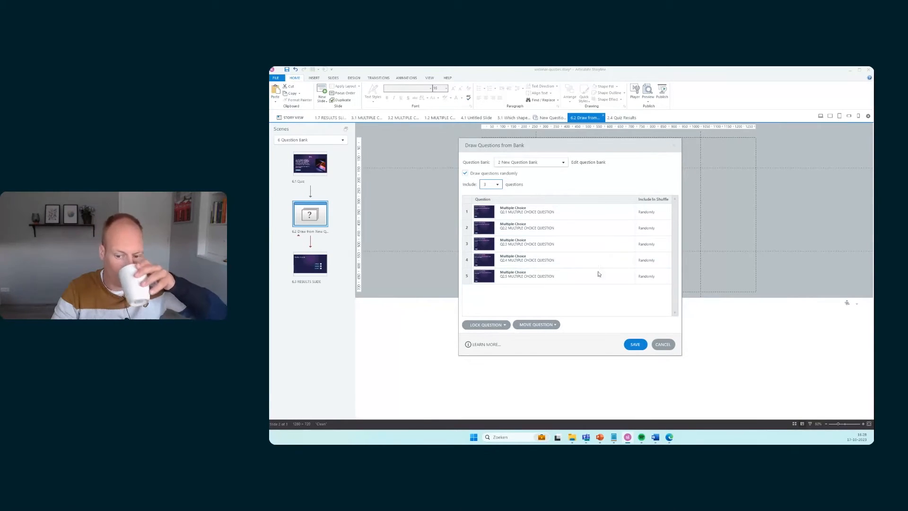
click(634, 344)
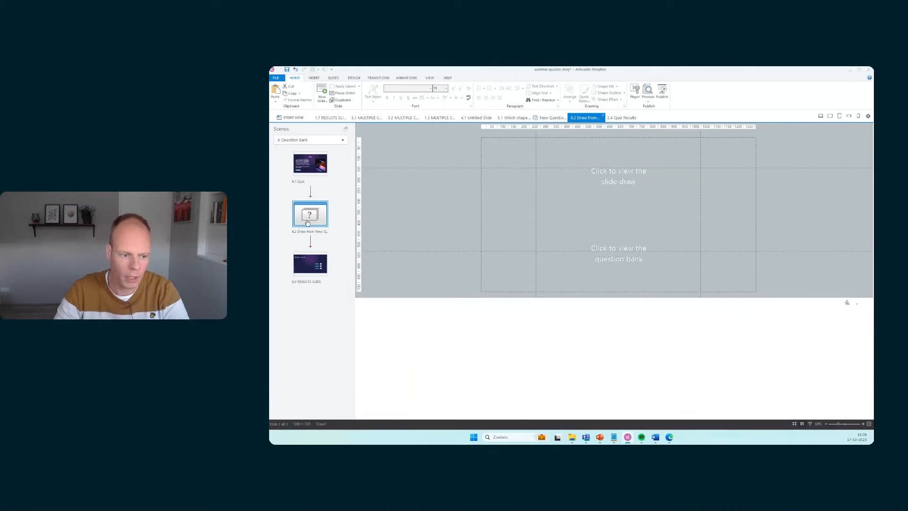
Delete the draw-from-bank slide from the Question Bank scene
key(Delete)
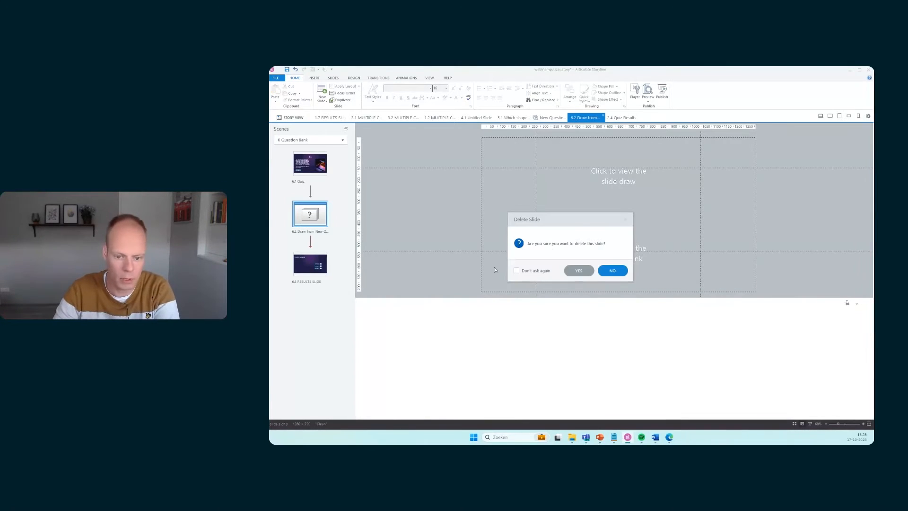
click(579, 268)
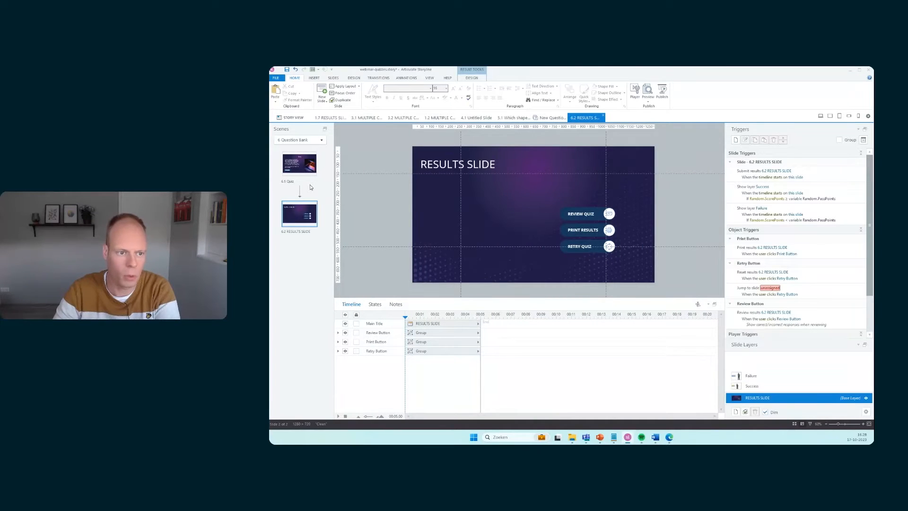
Create a new question bank named Webinar_Quiz
click(332, 79)
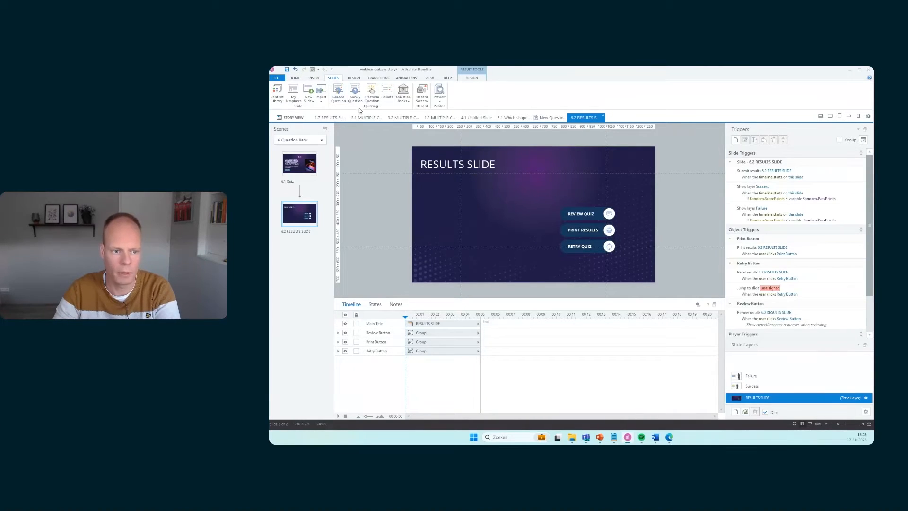
click(404, 100)
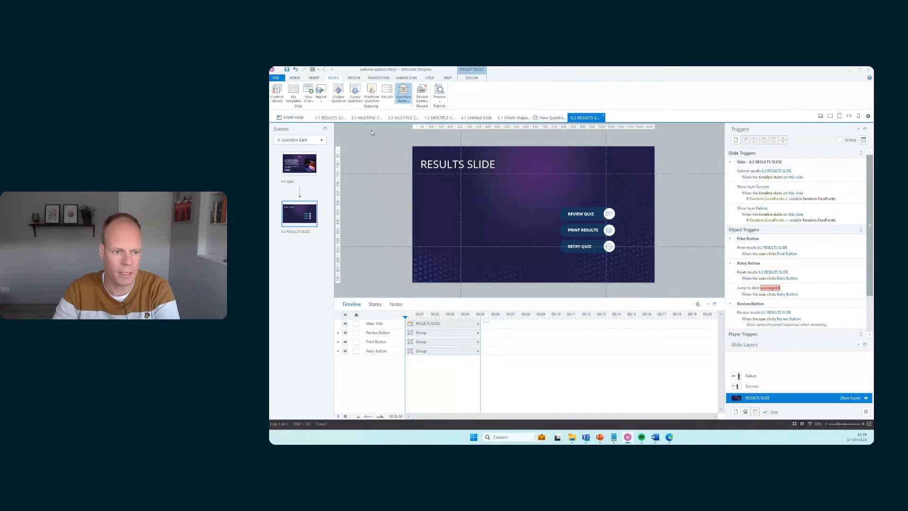
click(371, 130)
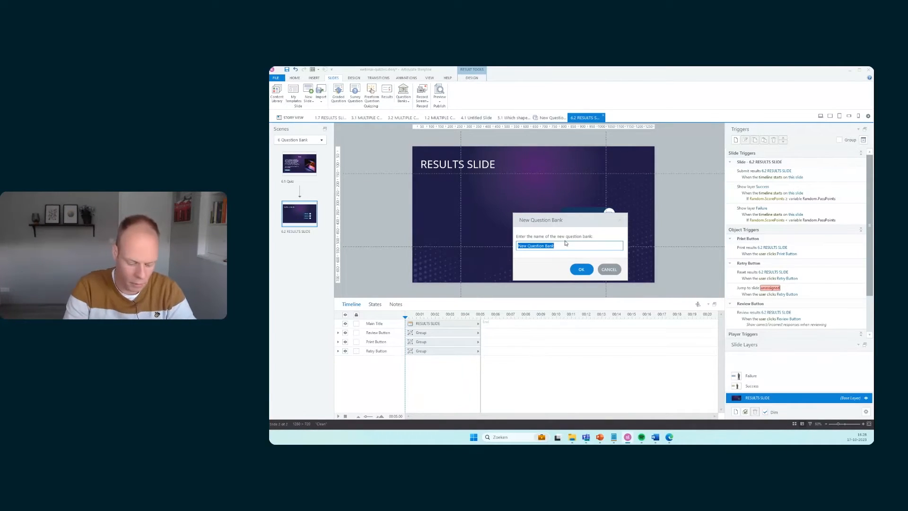
text(Webinar)
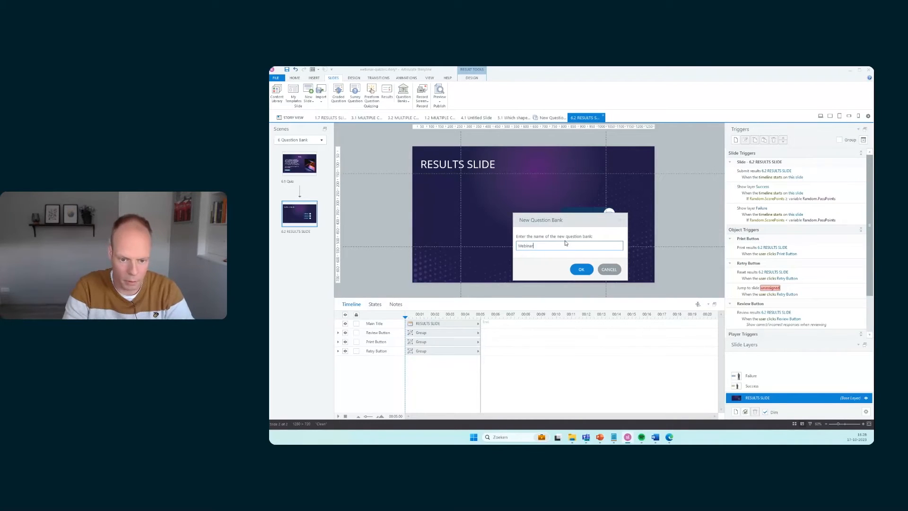
text(_Quiz)
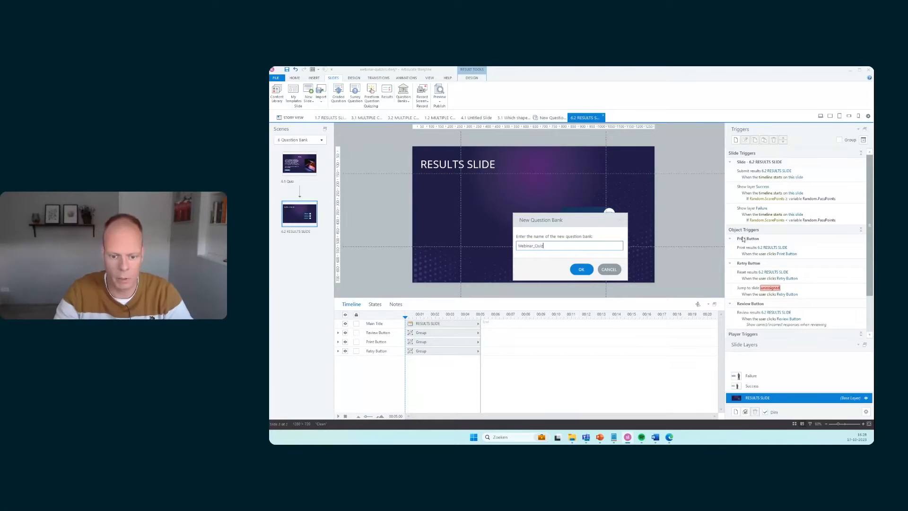
click(581, 271)
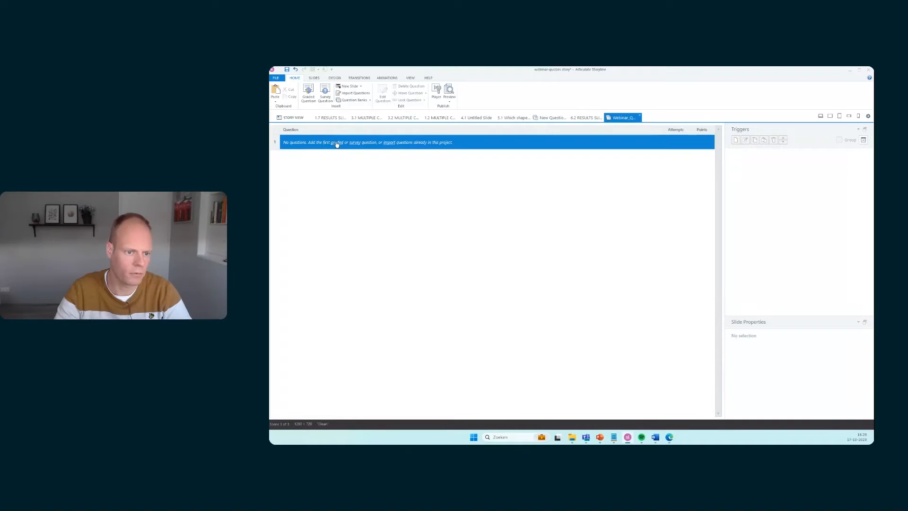
Import questions 1.2 through 1.6 from the Quiz scene into the Webinar_Quiz bank, copying them
click(388, 142)
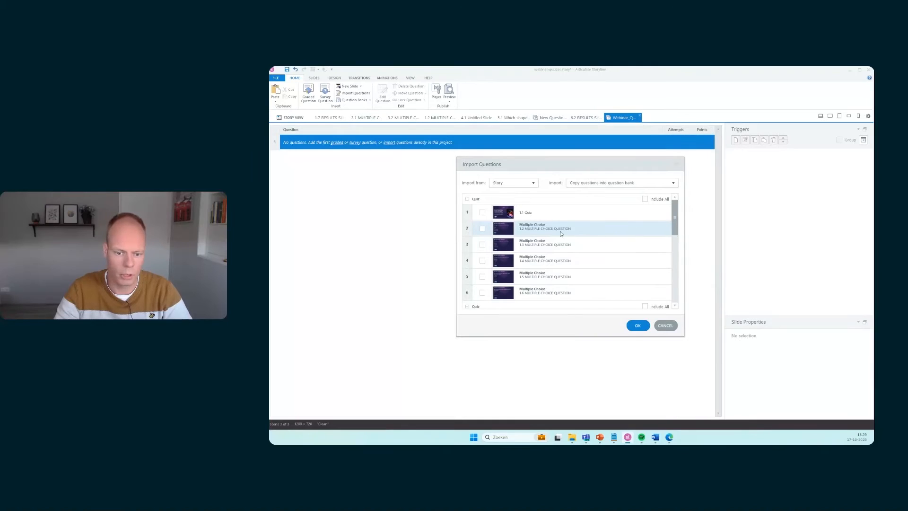
click(482, 229)
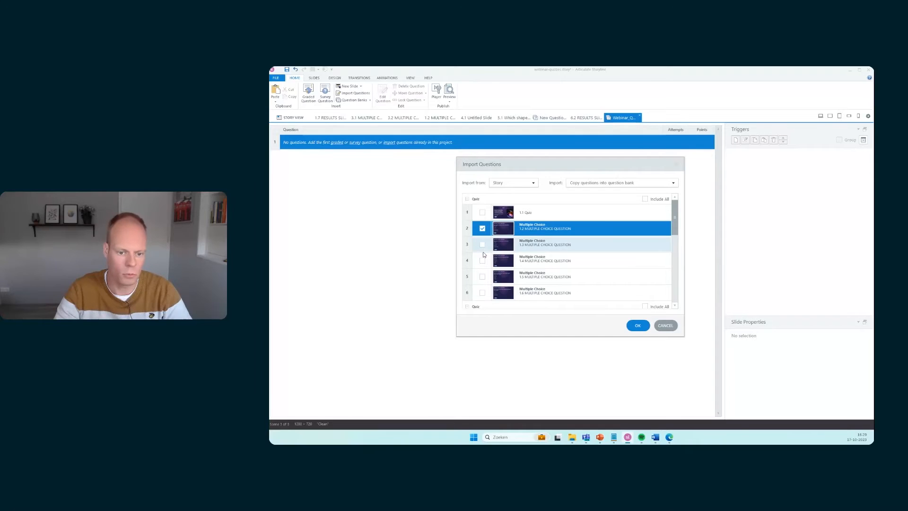
click(482, 250)
click(482, 260)
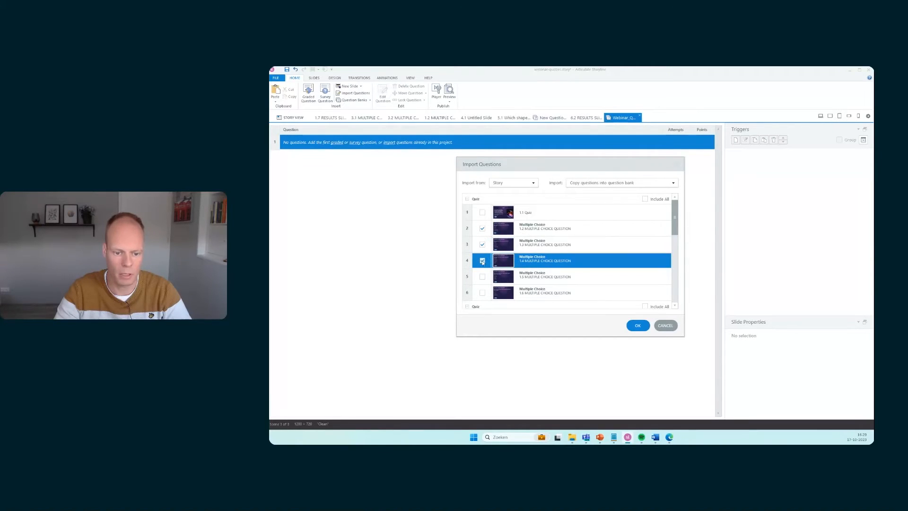
click(482, 276)
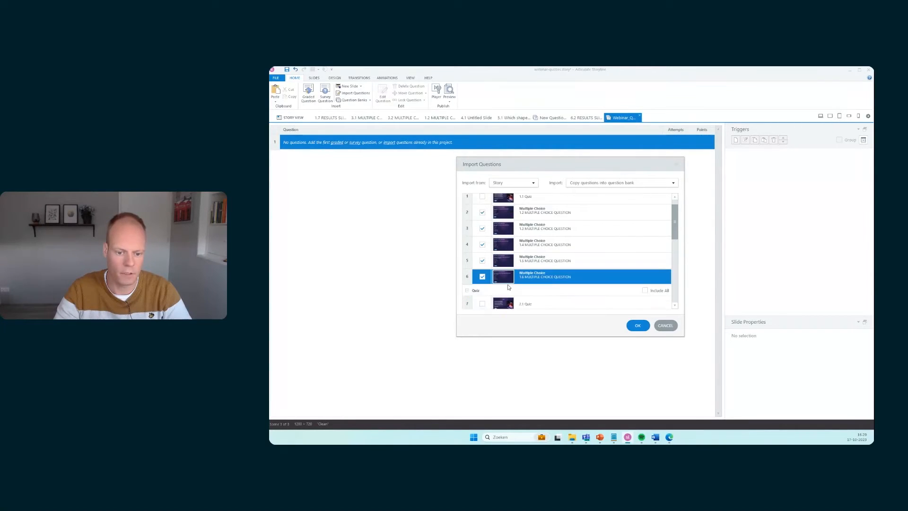
click(482, 293)
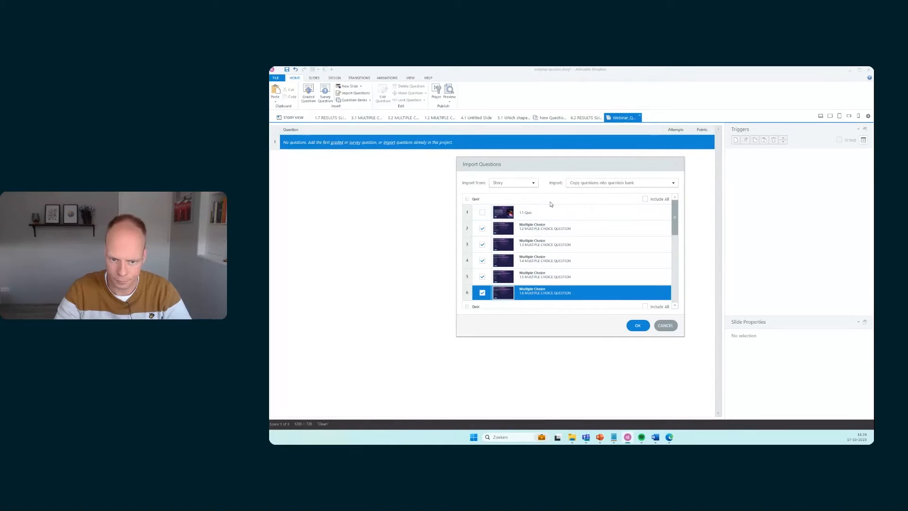
click(611, 184)
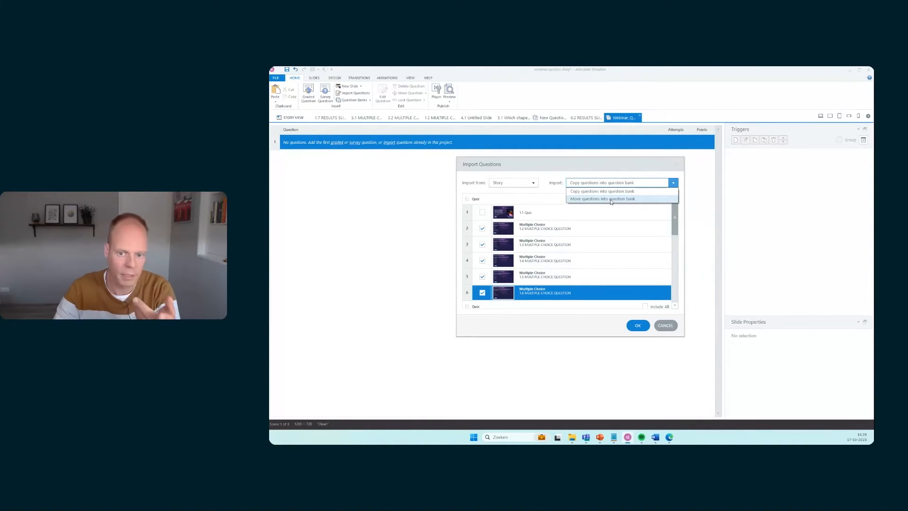
click(559, 198)
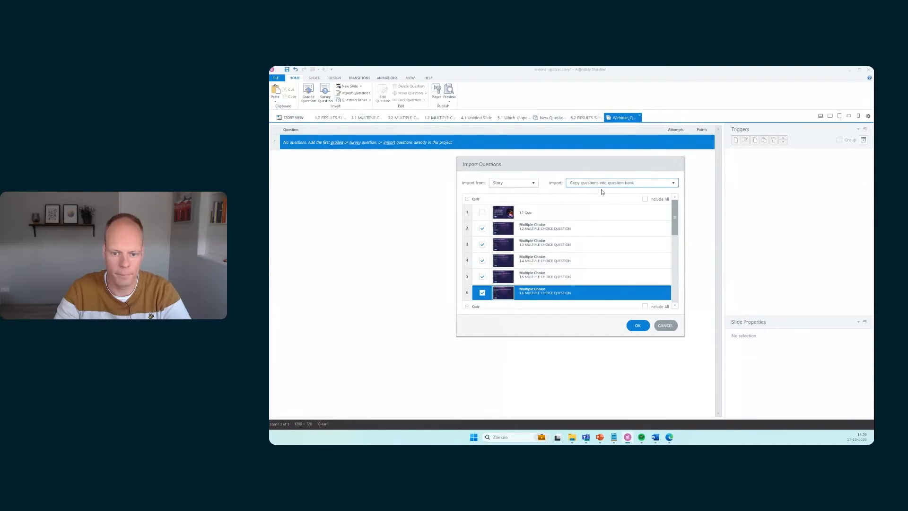
click(637, 326)
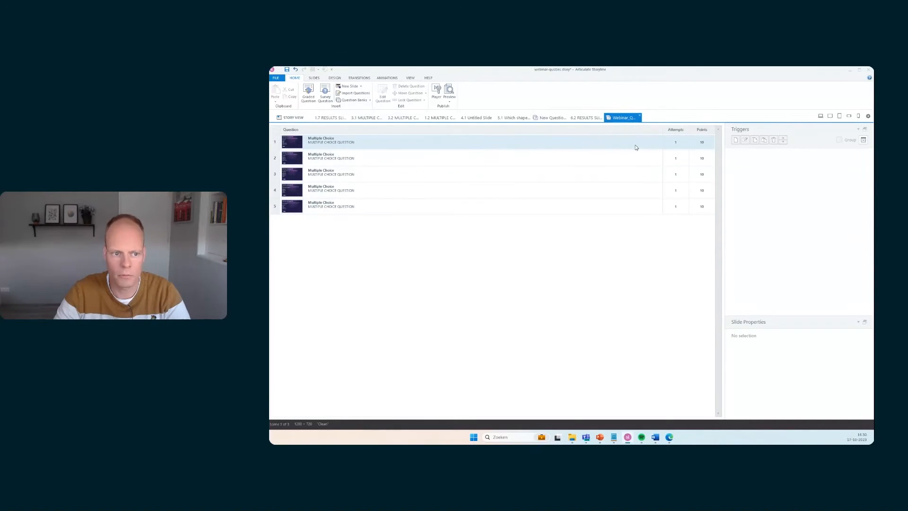
Lock the first question in the bank to the top of its group
click(649, 142)
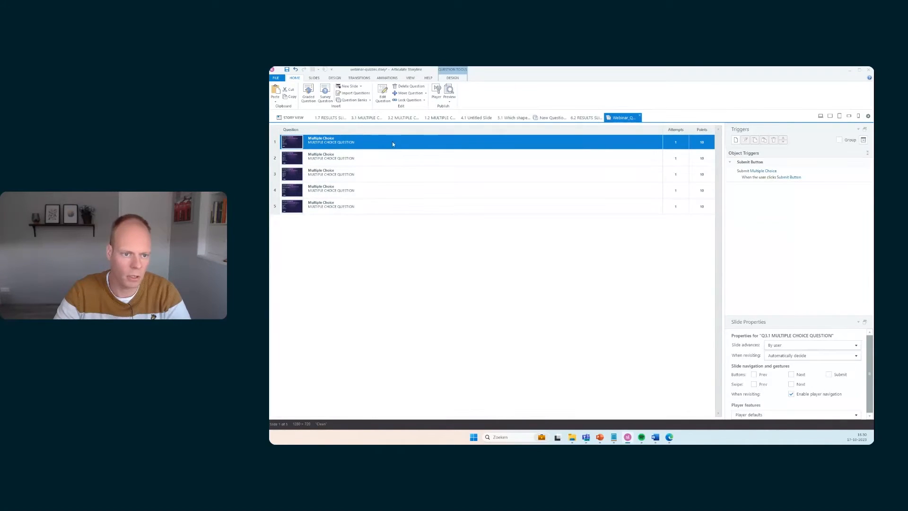
click(425, 101)
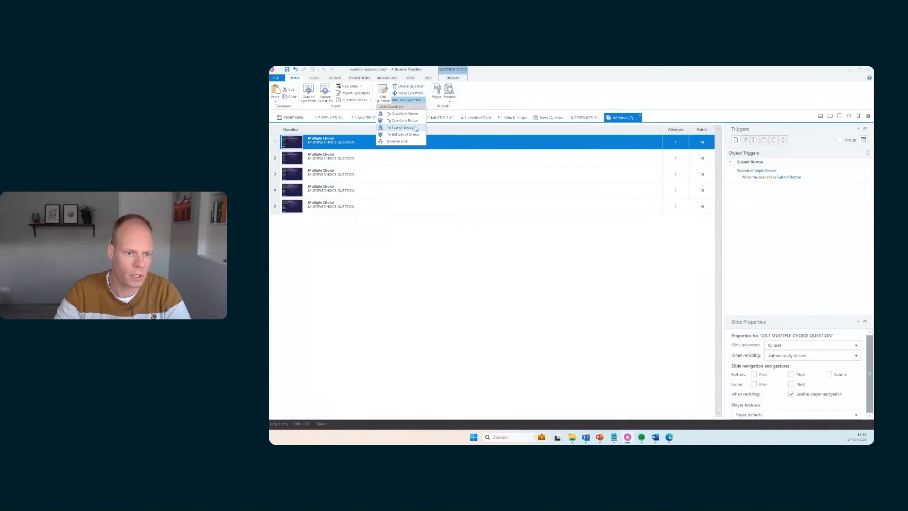
click(398, 128)
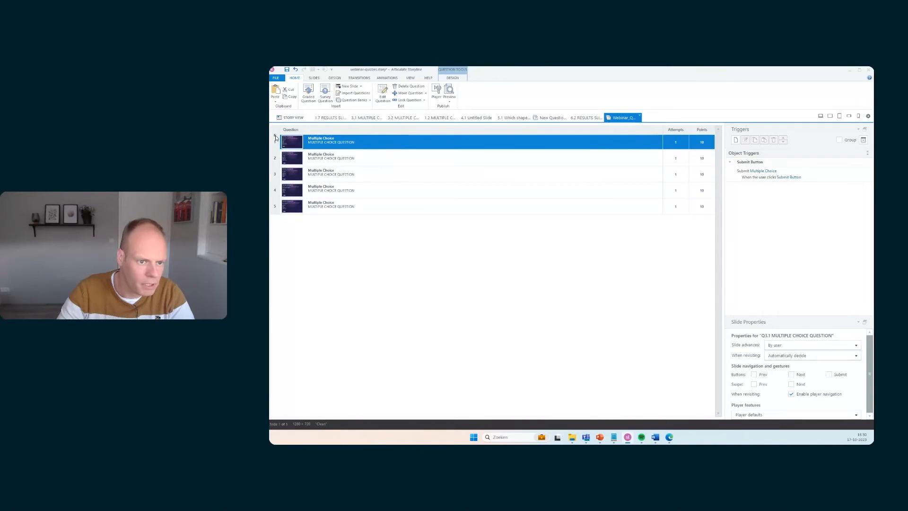
click(376, 207)
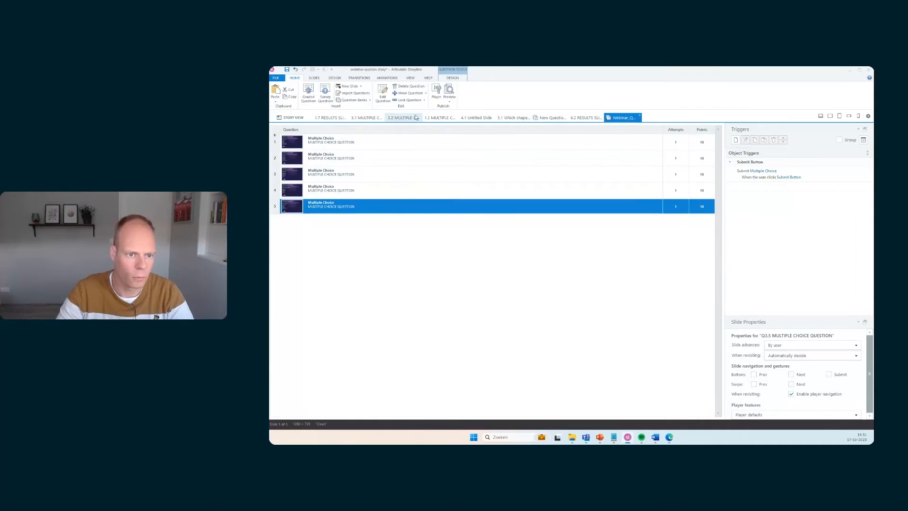
Lock the selected last question in the Webinar_Quiz bank to the bottom of its group
click(424, 101)
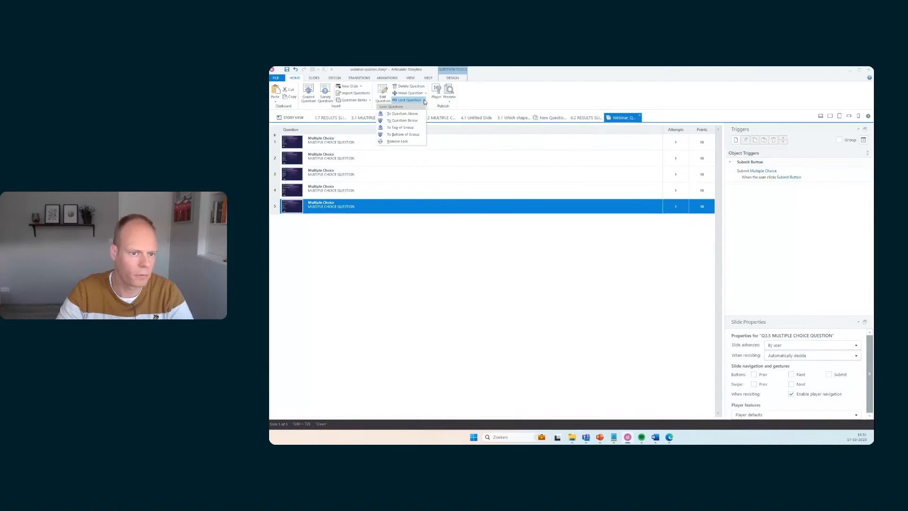
click(403, 135)
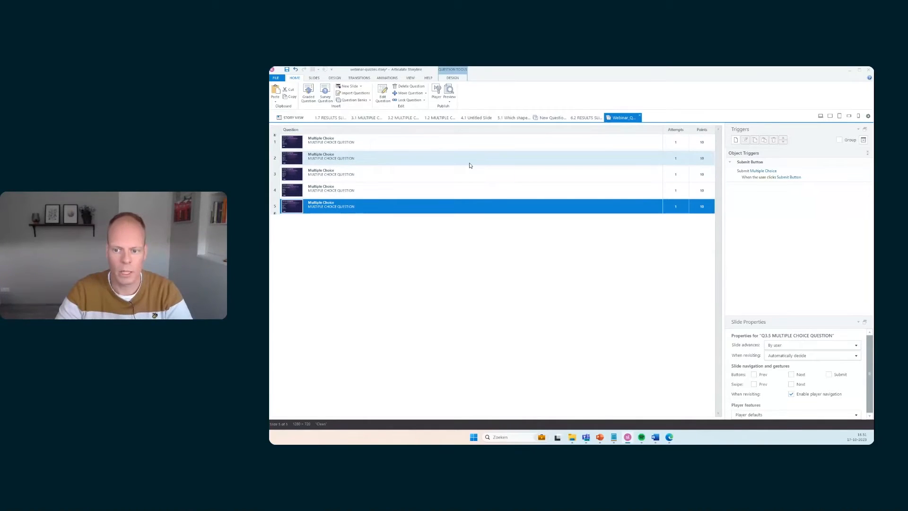
Open the quiz slide in the Question Bank scene and start a new draw from a question bank
click(293, 117)
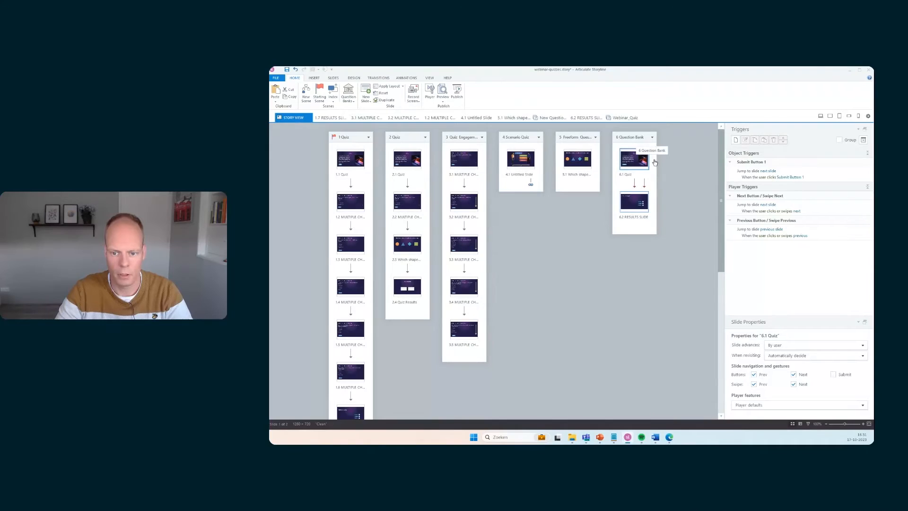
click(655, 182)
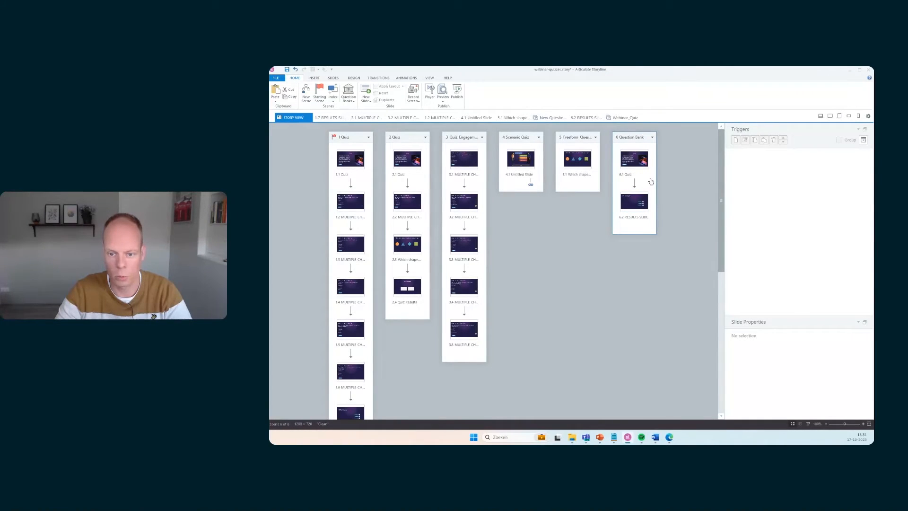
double_click(632, 137)
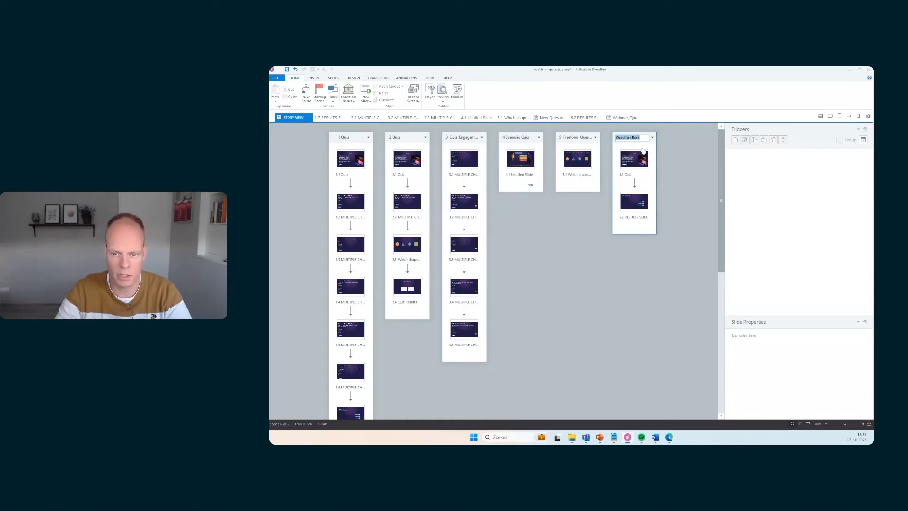
double_click(641, 166)
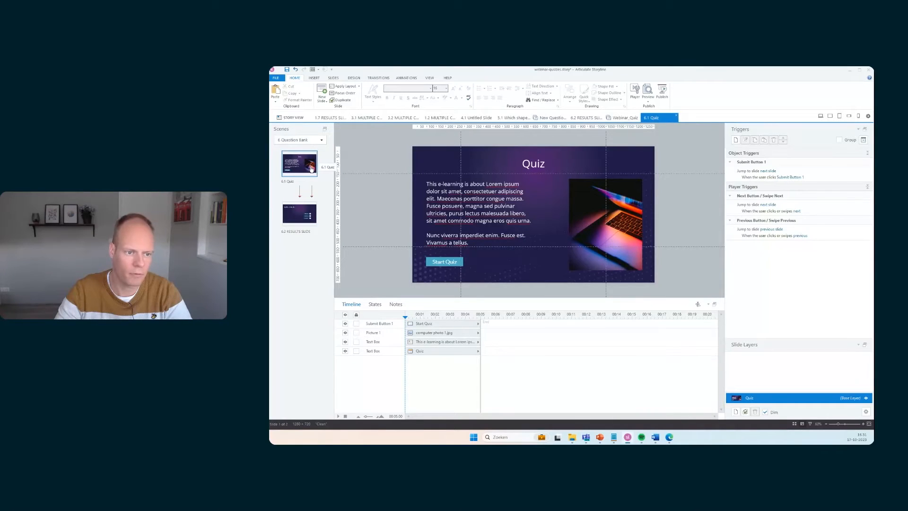
click(332, 78)
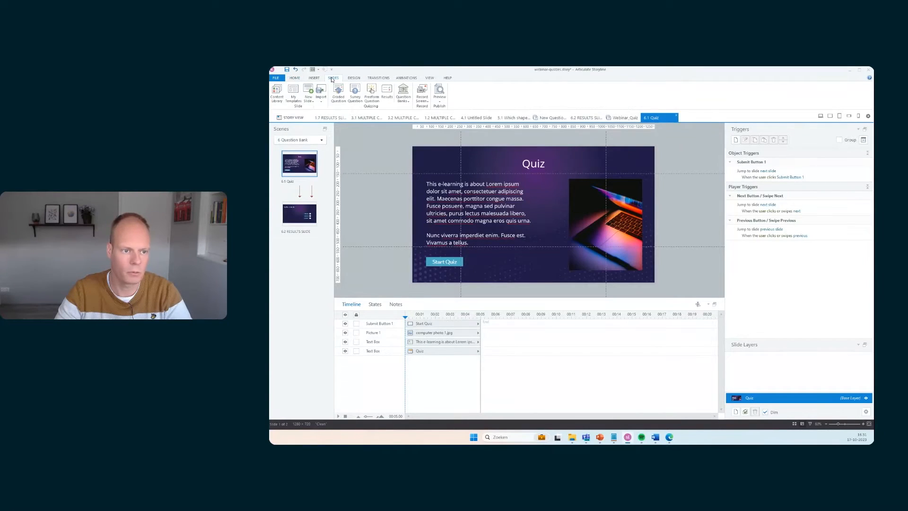
click(408, 100)
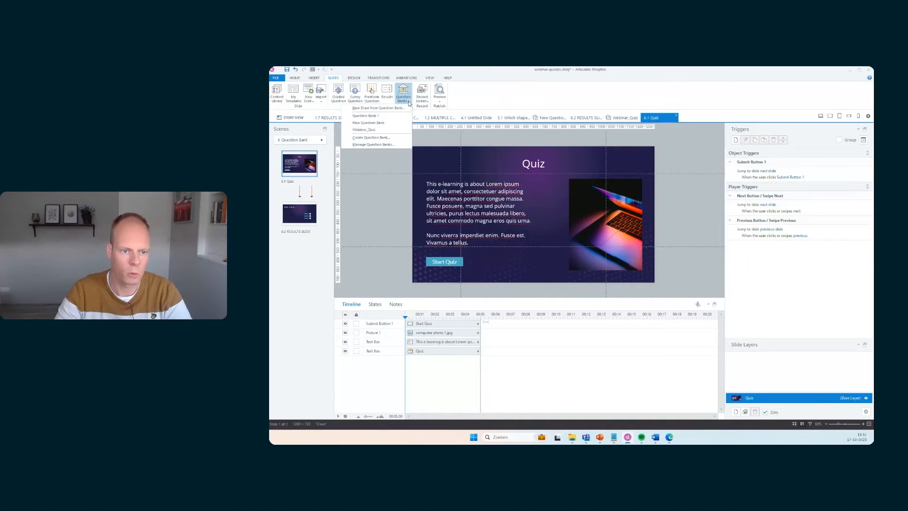
click(372, 109)
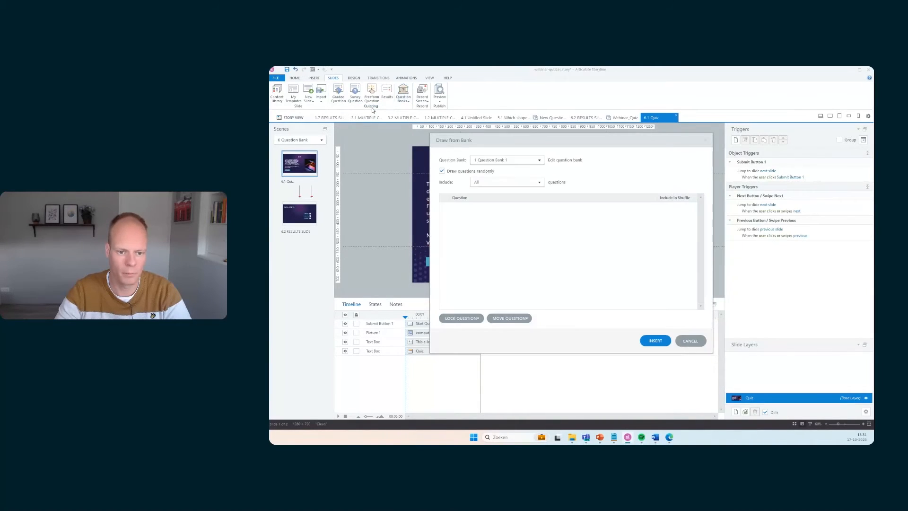
Choose the Webinar_Quiz bank to draw from and set the draw to include 3 questions
click(517, 161)
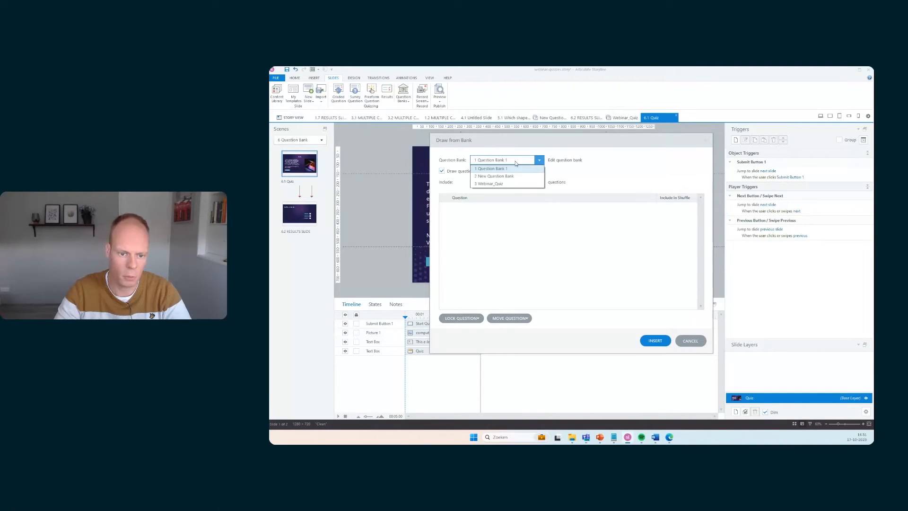
click(488, 184)
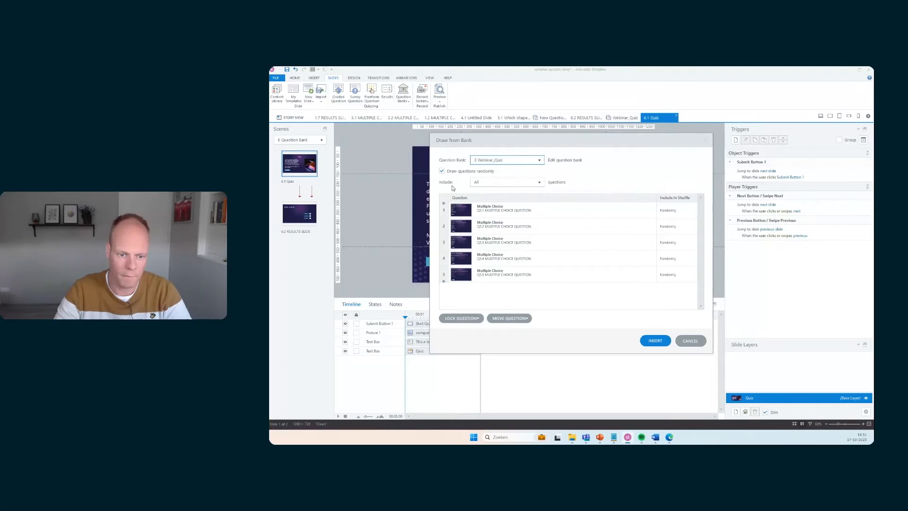
click(507, 182)
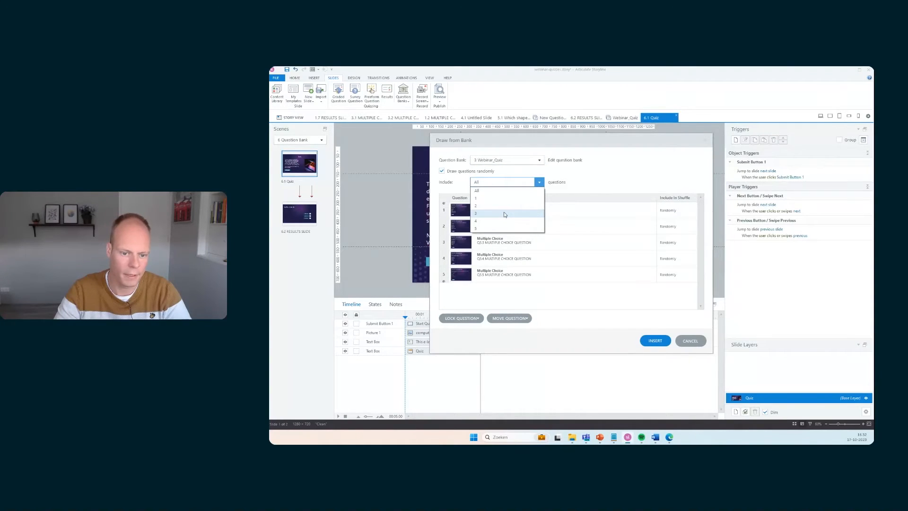
click(492, 214)
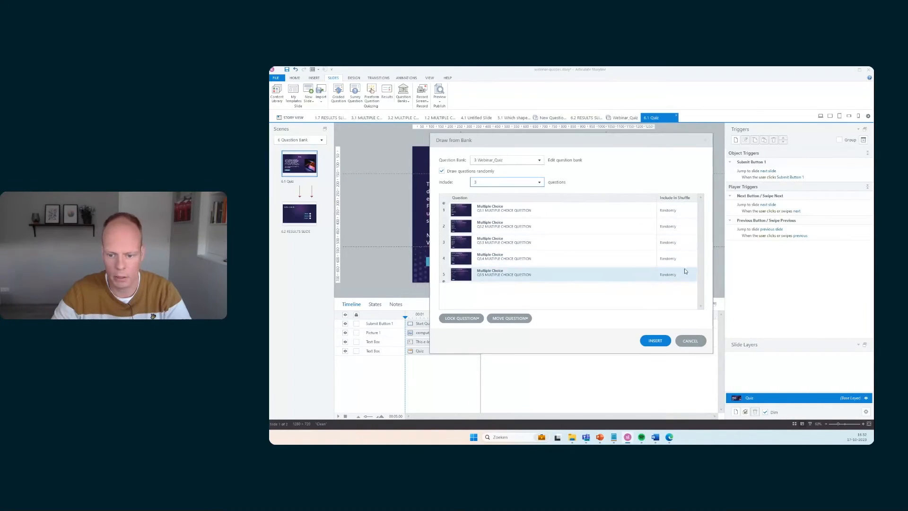
Try setting the second question's shuffle inclusion to Never and then Always, returning it to Randomly
click(687, 227)
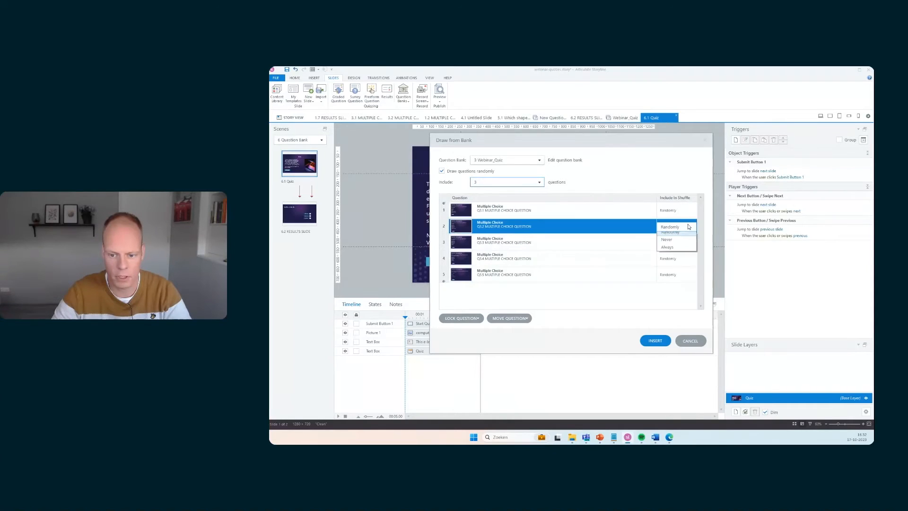
click(666, 242)
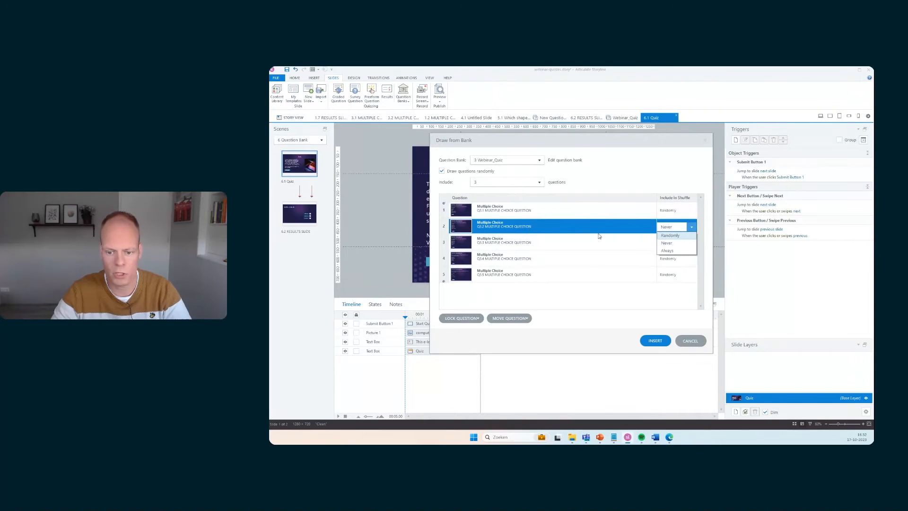
click(679, 252)
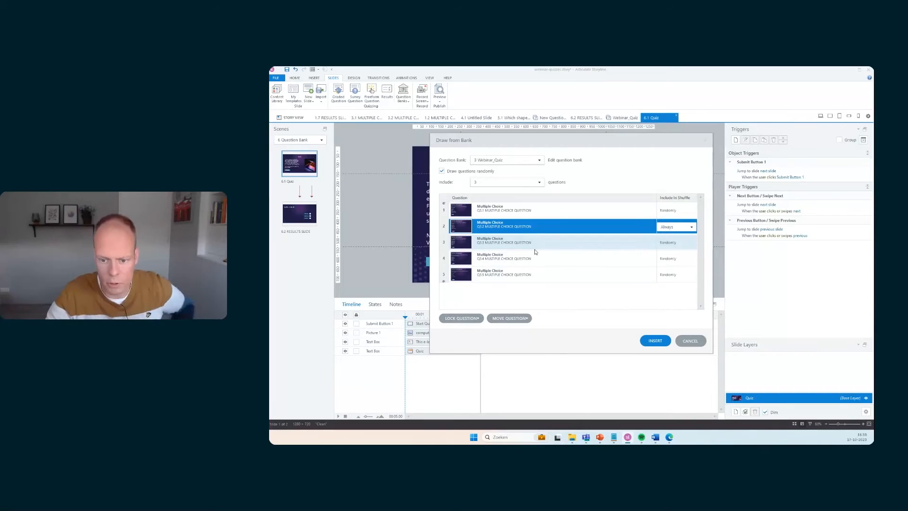
click(682, 228)
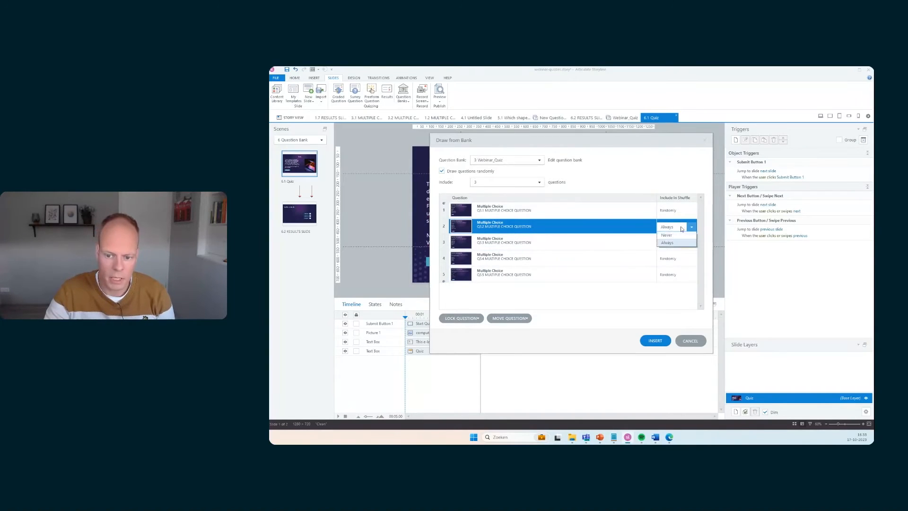
click(679, 235)
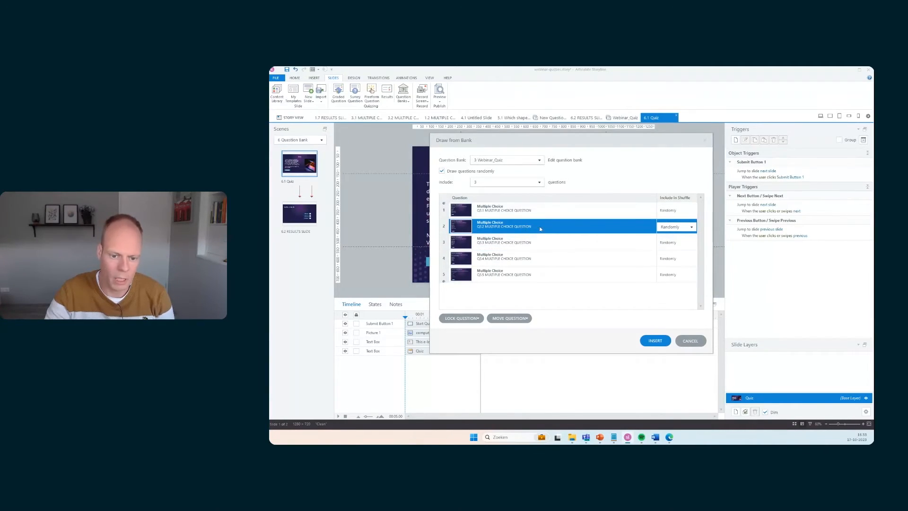
Lock the second question to the question below it
click(472, 319)
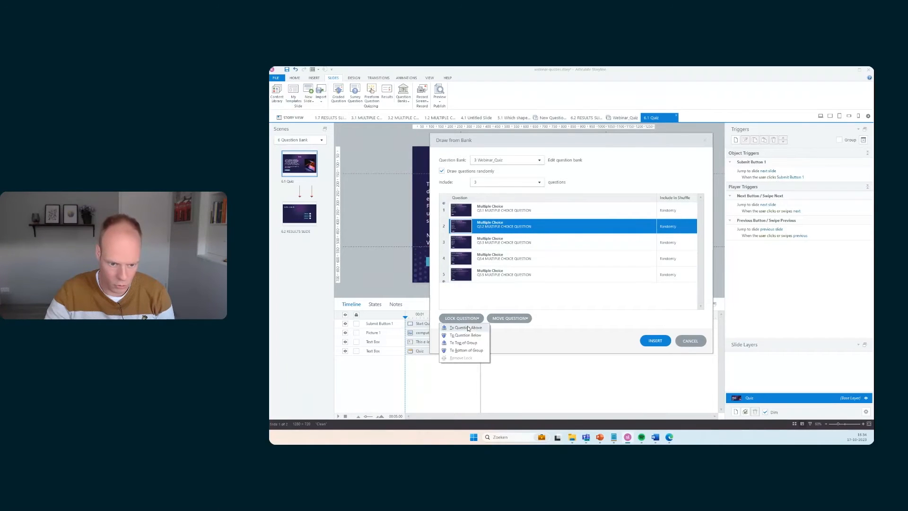
click(469, 336)
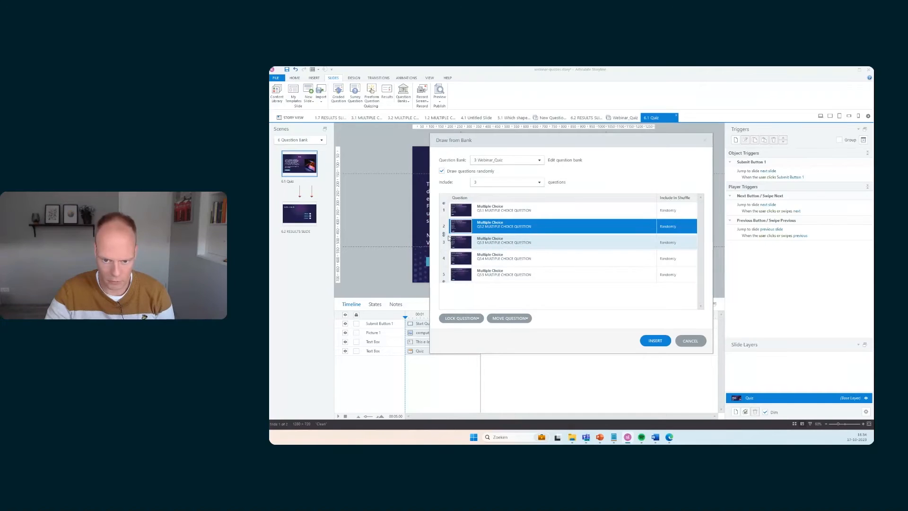
Set the second and third questions to Always be included in the shuffle
click(681, 226)
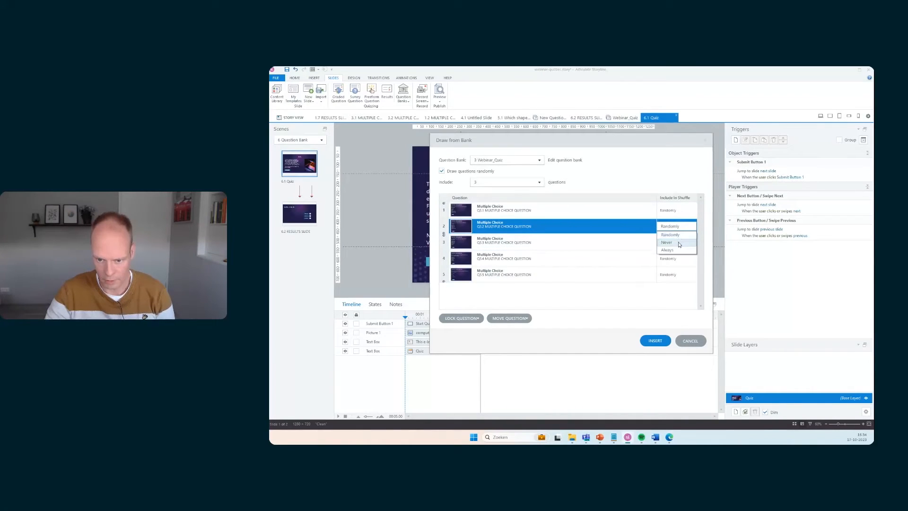
click(676, 249)
click(676, 242)
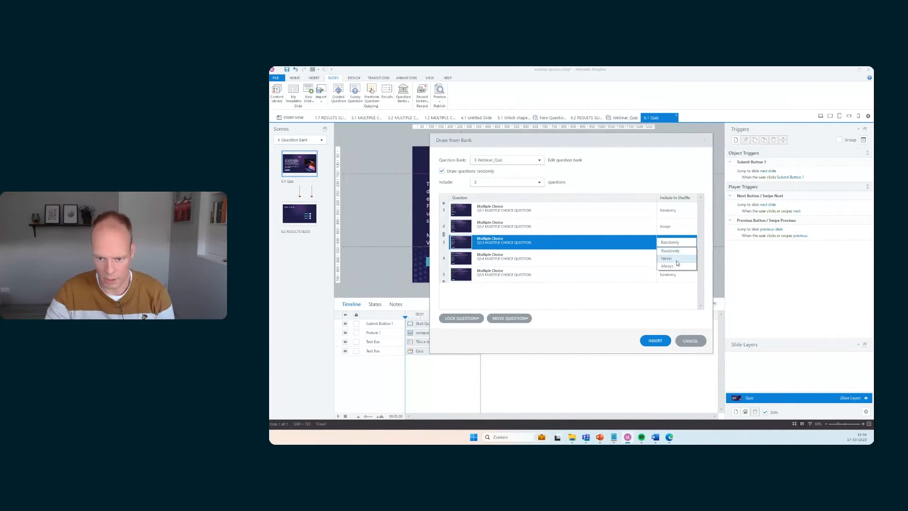
click(675, 266)
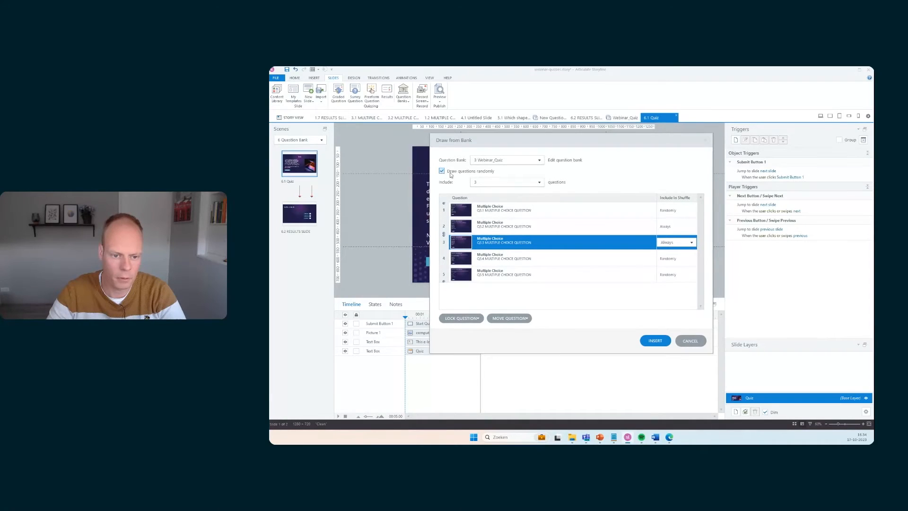
Set the draw to include all questions and insert the draw-from-bank slide
click(538, 182)
click(511, 190)
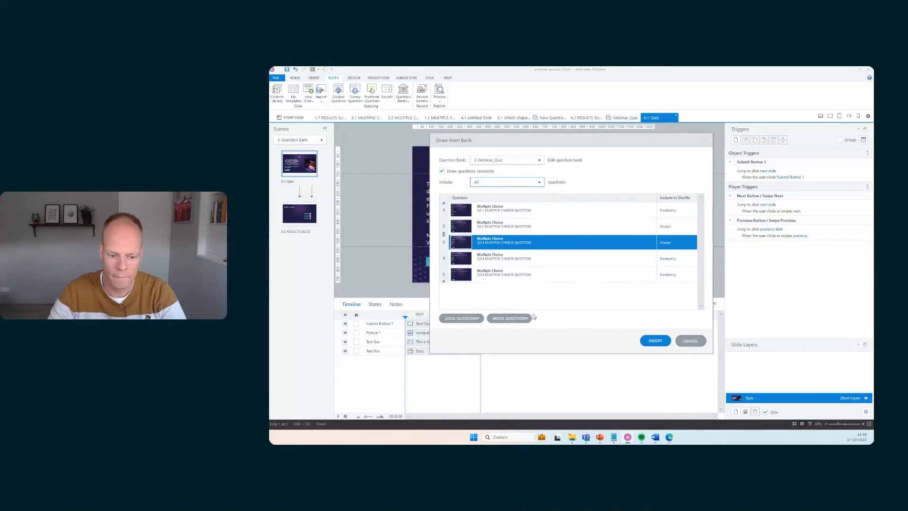
click(654, 341)
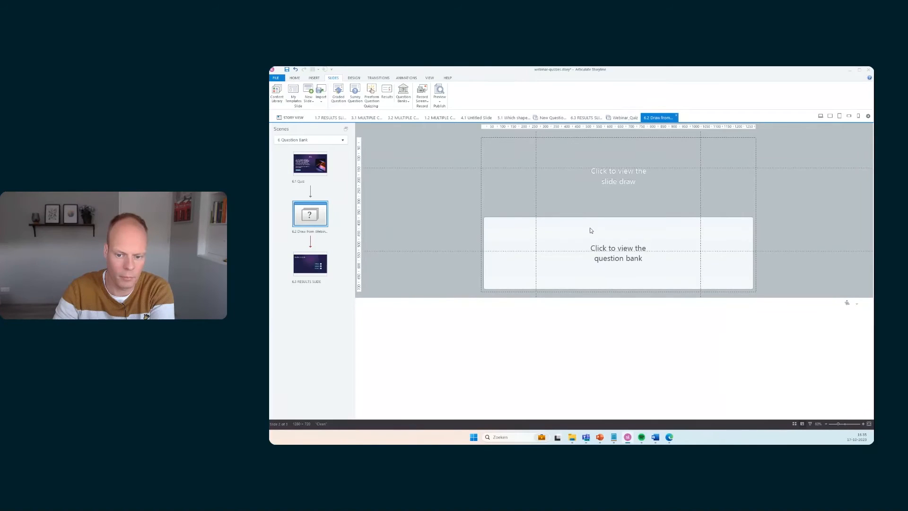
Reopen the slide draw settings, remove the locks from the last and first questions, and save
click(589, 182)
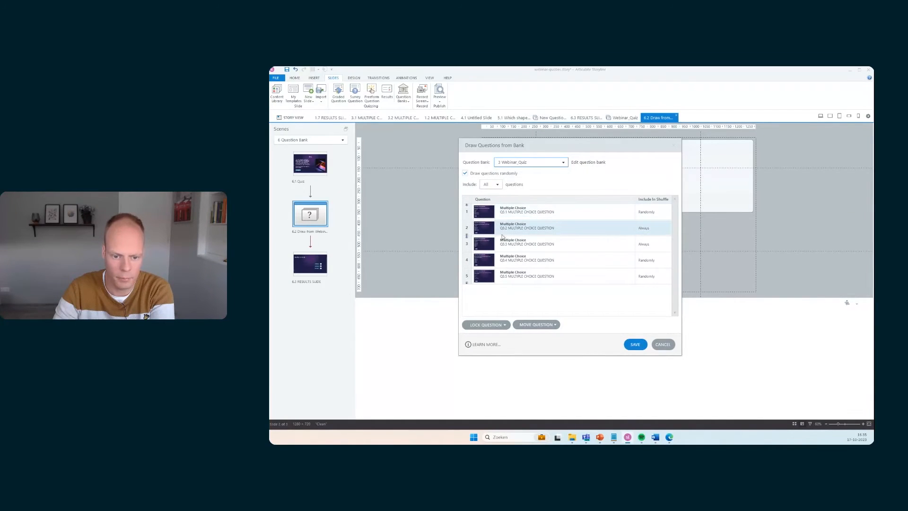
click(479, 228)
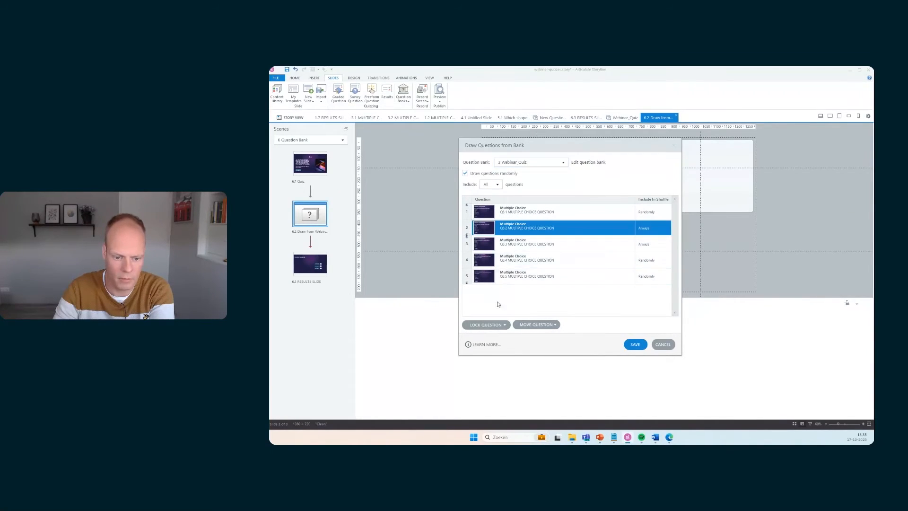
click(504, 325)
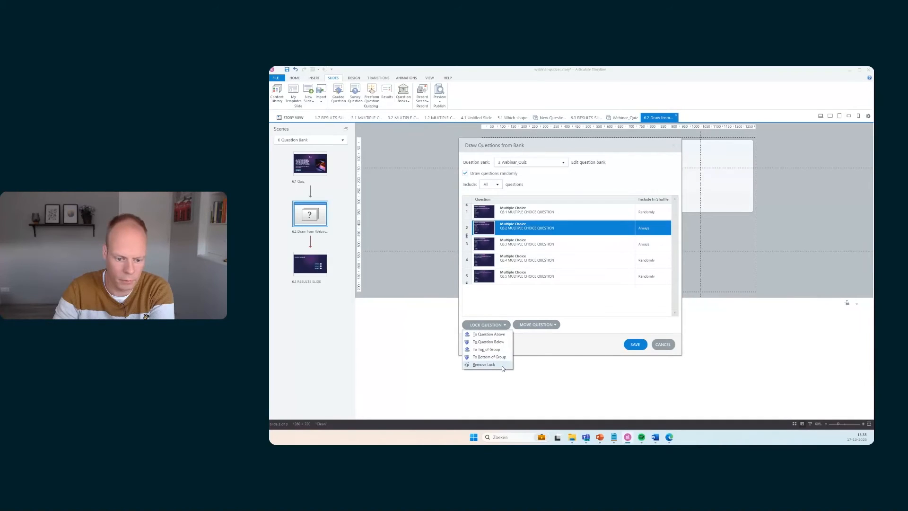
click(529, 345)
click(473, 277)
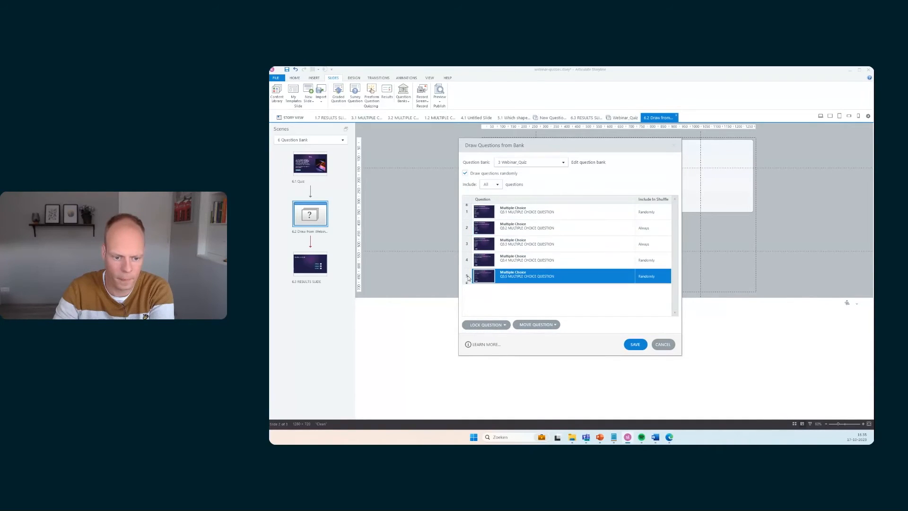
click(503, 326)
click(492, 365)
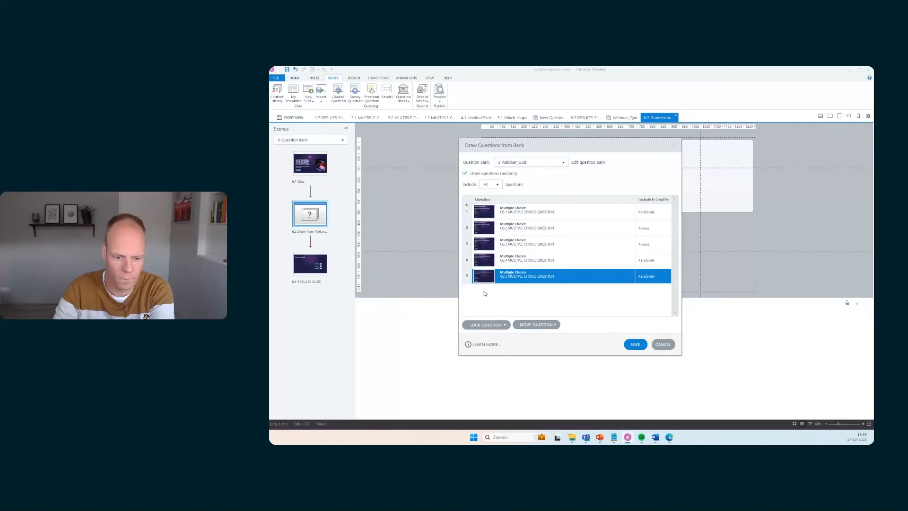
click(466, 213)
click(486, 325)
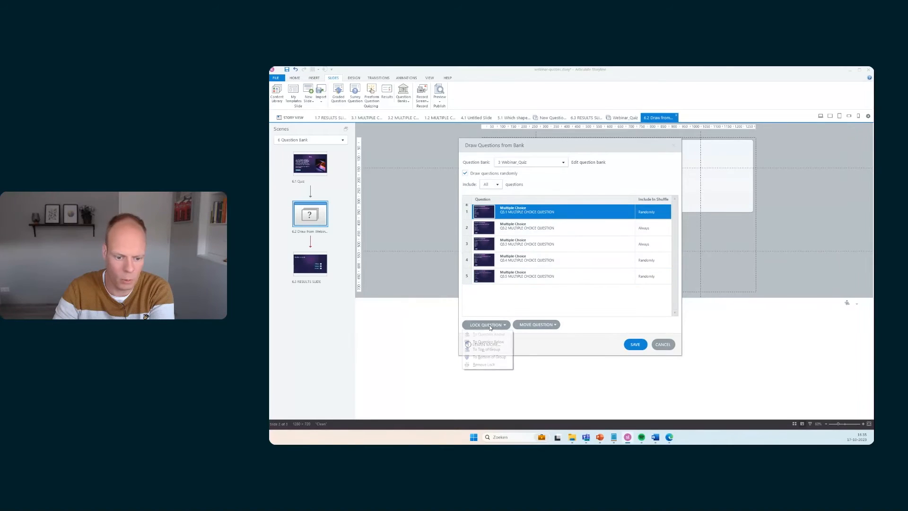
click(483, 365)
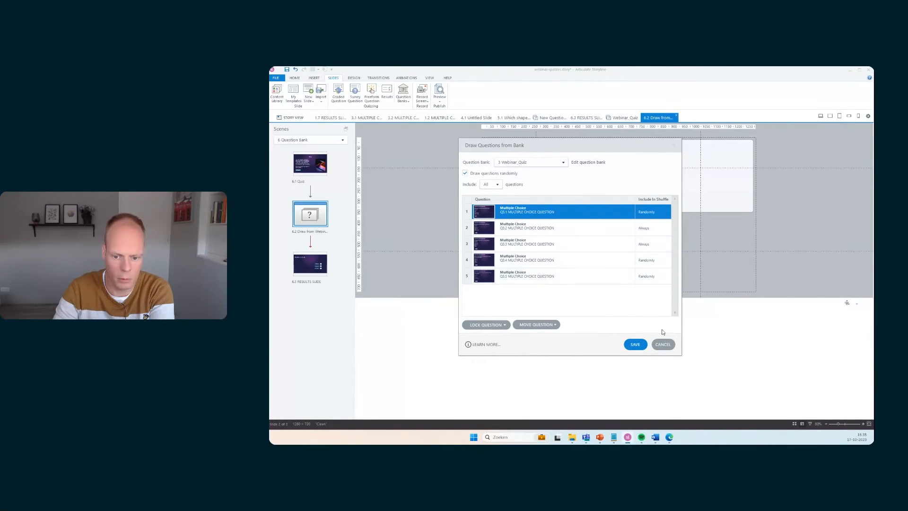
click(635, 344)
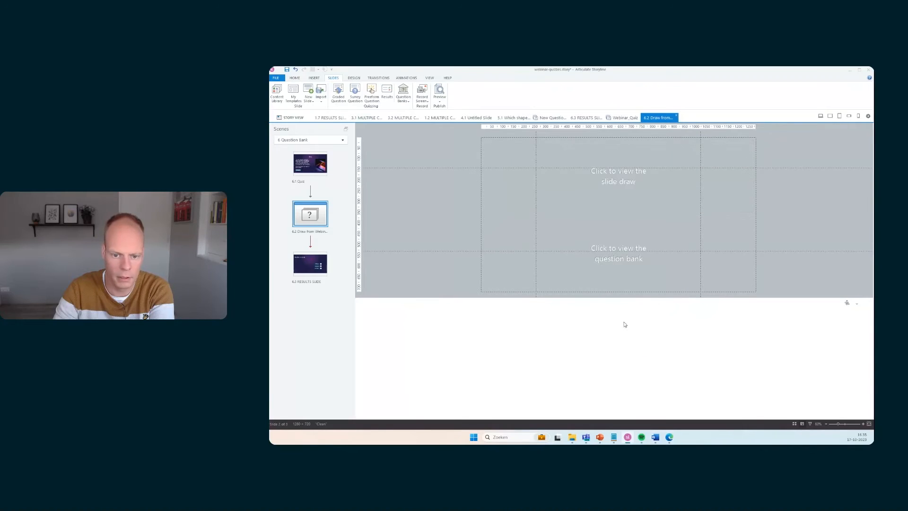
Open the draw-from-bank slide's settings, set it to include 2 questions, and save
double_click(319, 221)
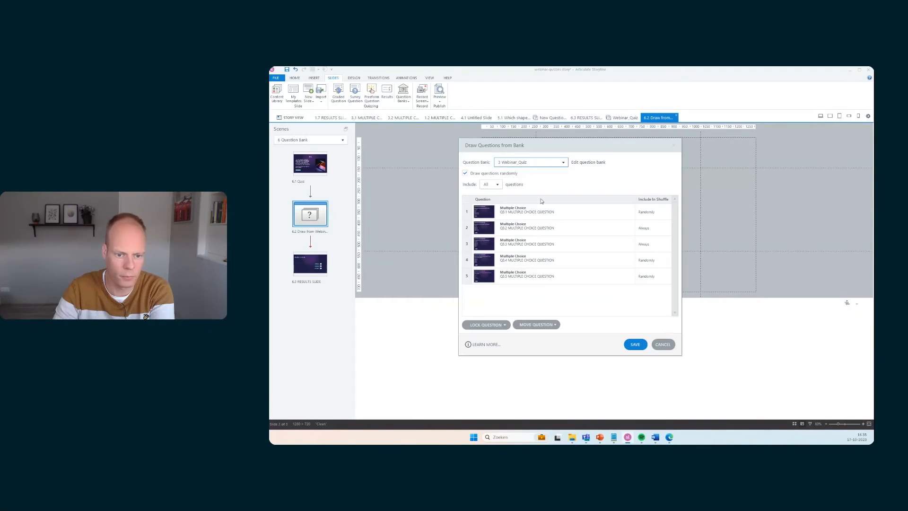
click(490, 184)
click(497, 184)
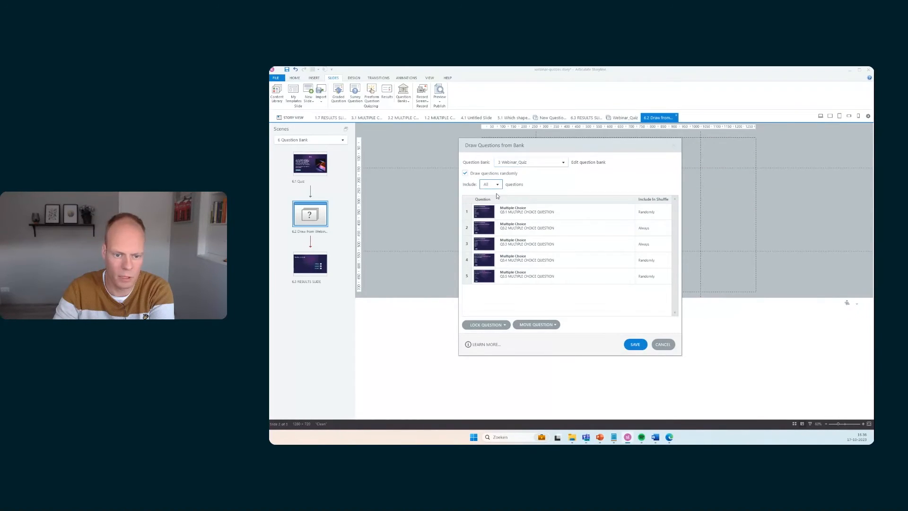
click(498, 184)
click(495, 209)
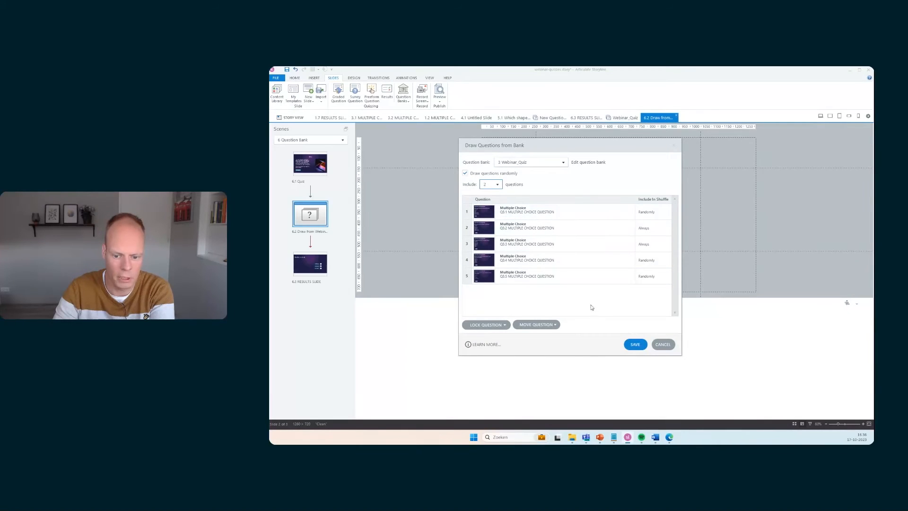
click(635, 344)
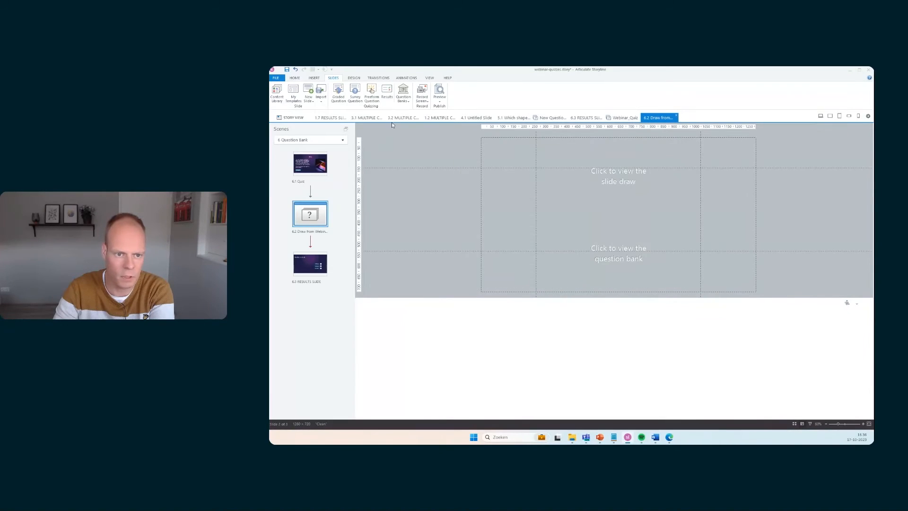
Preview the scene, start the quiz, and answer the first question with Superman
click(440, 103)
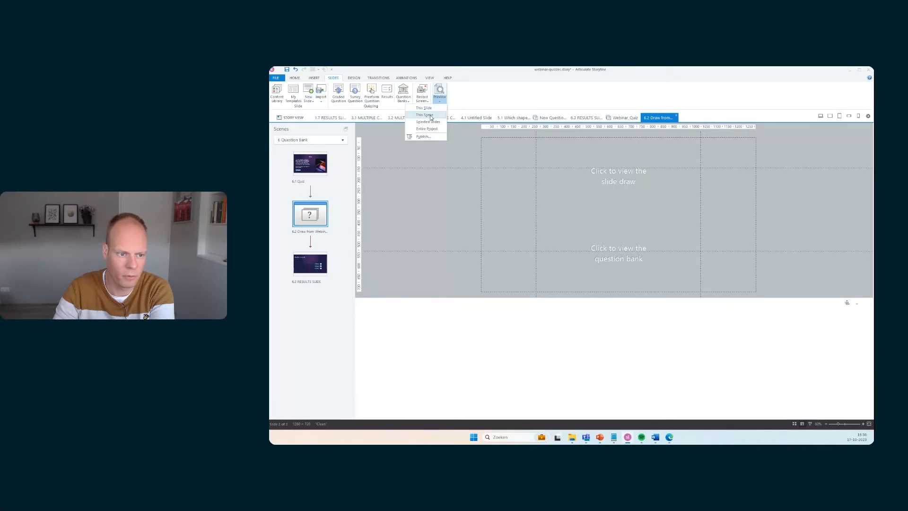
click(431, 117)
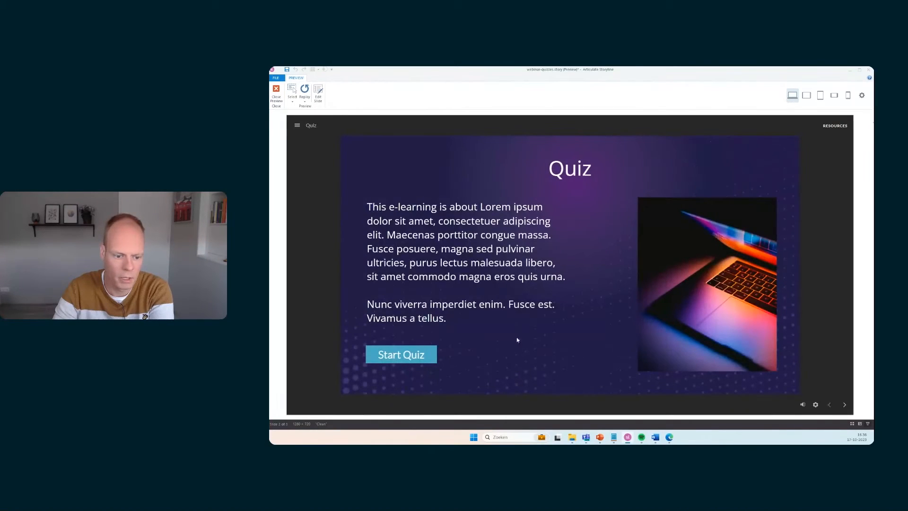
click(413, 358)
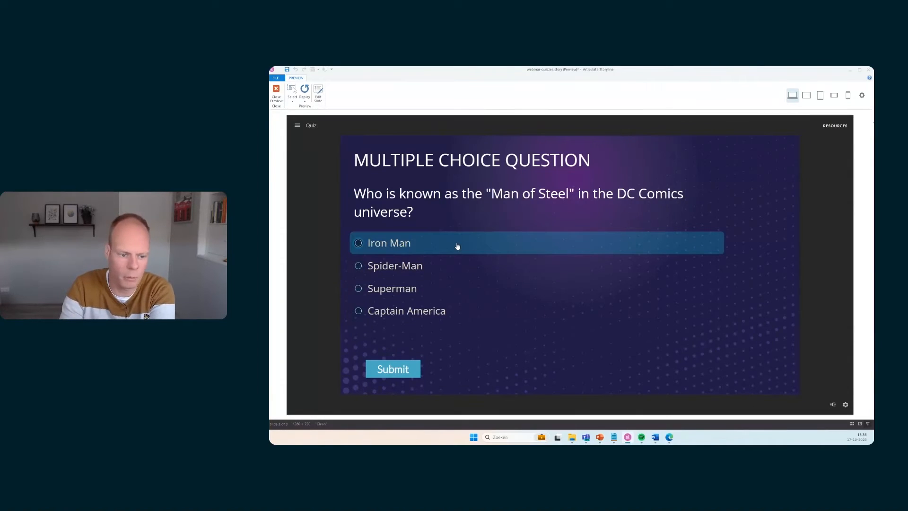
click(426, 289)
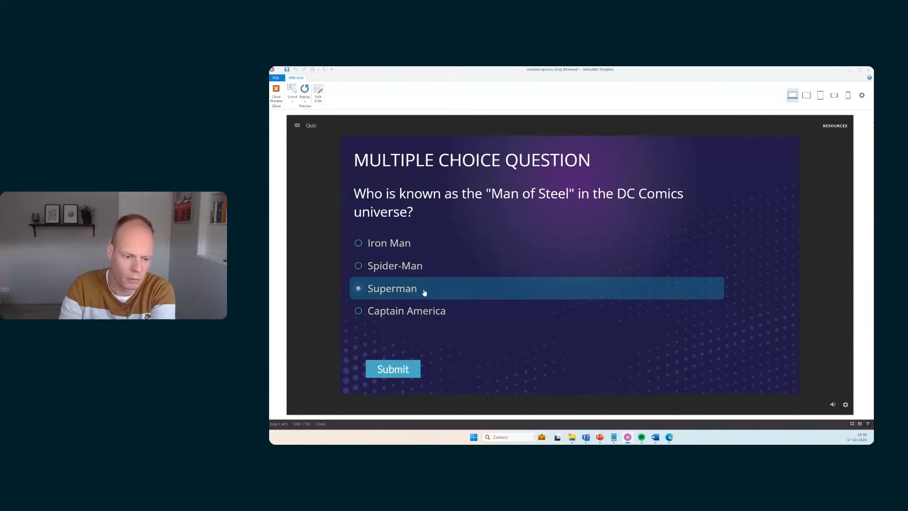
click(399, 373)
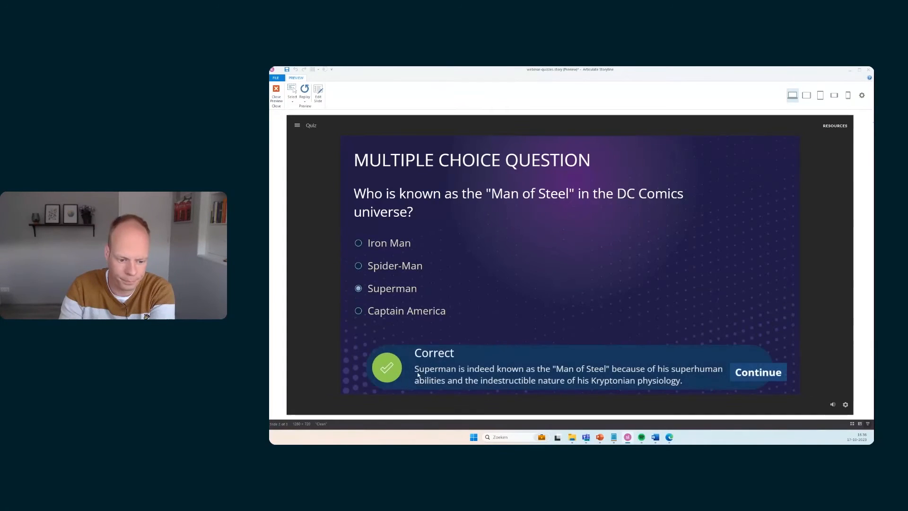
click(761, 373)
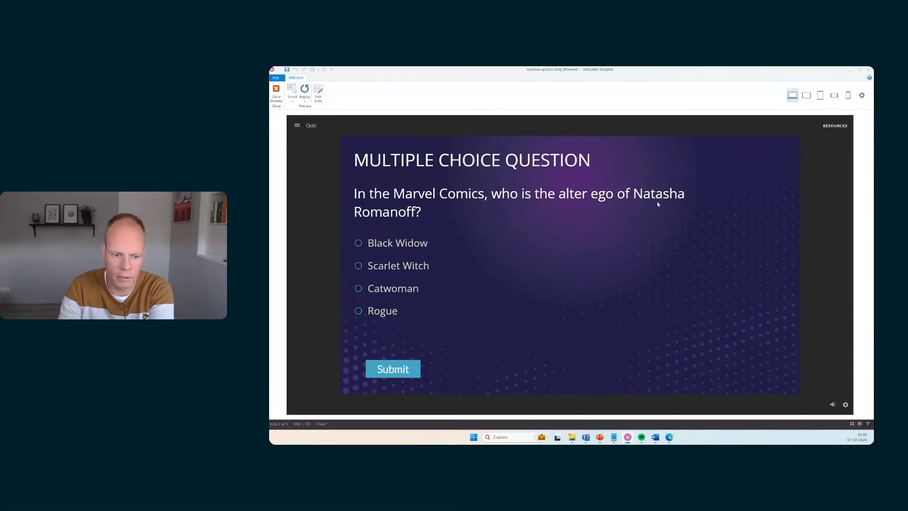
Answer the second preview question with Black Widow and continue to the results
click(387, 244)
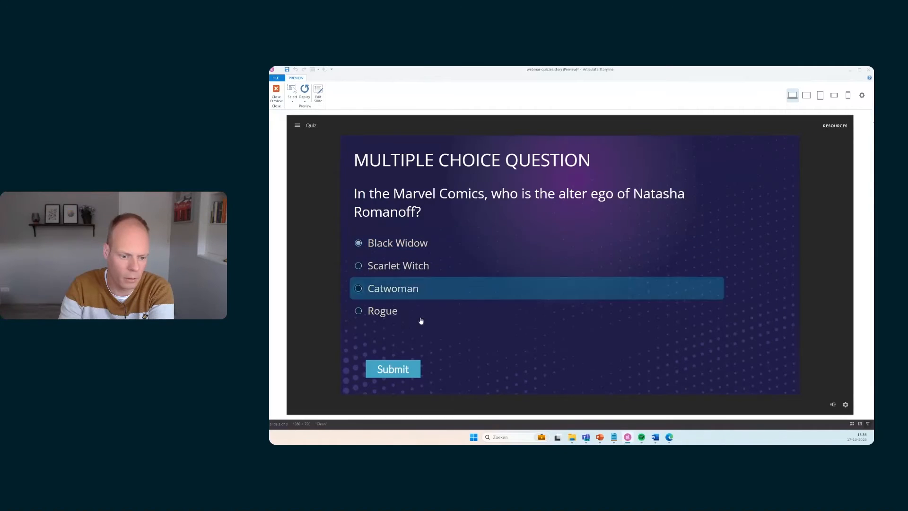
click(401, 369)
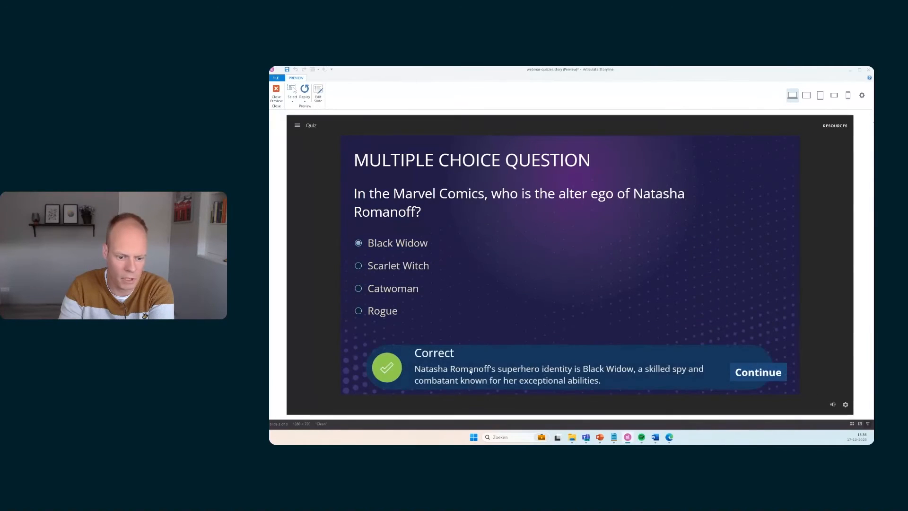
click(756, 377)
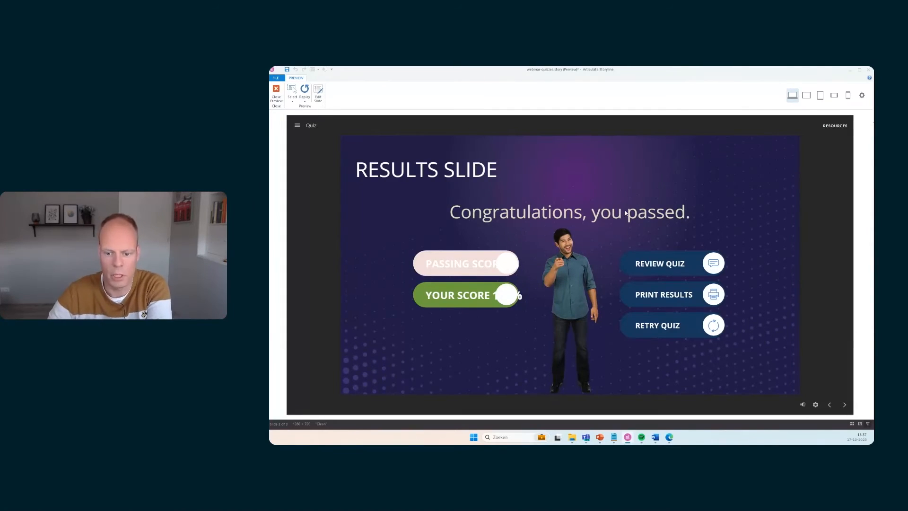
Review the quiz answers, step through the reviewed questions, retry the quiz, and close the preview
click(683, 262)
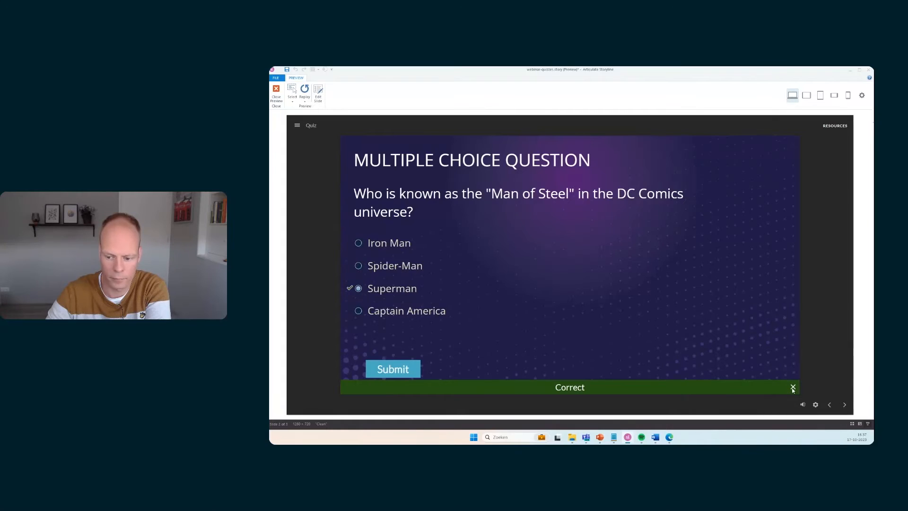
click(844, 404)
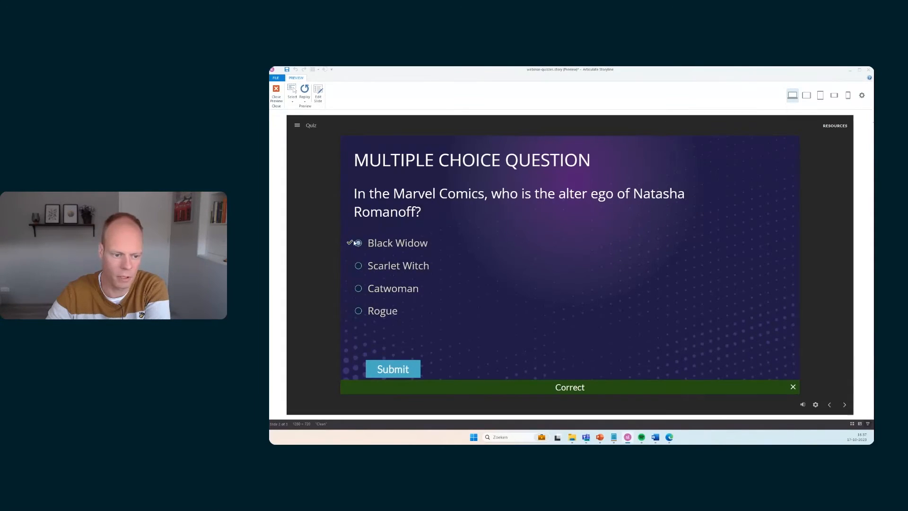
click(844, 406)
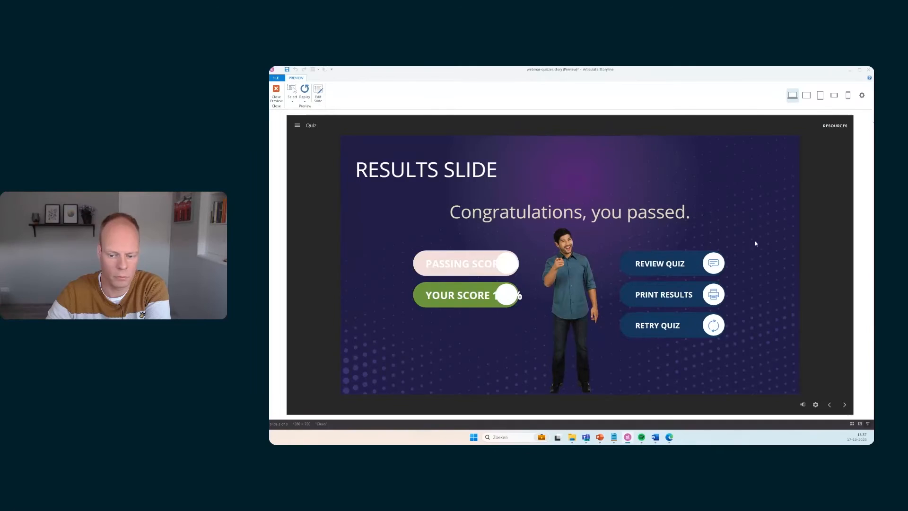
click(658, 329)
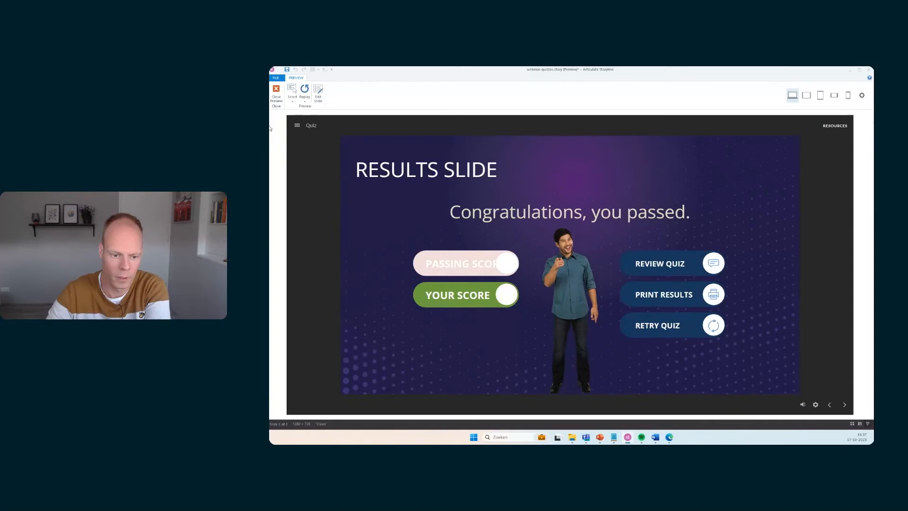
click(277, 93)
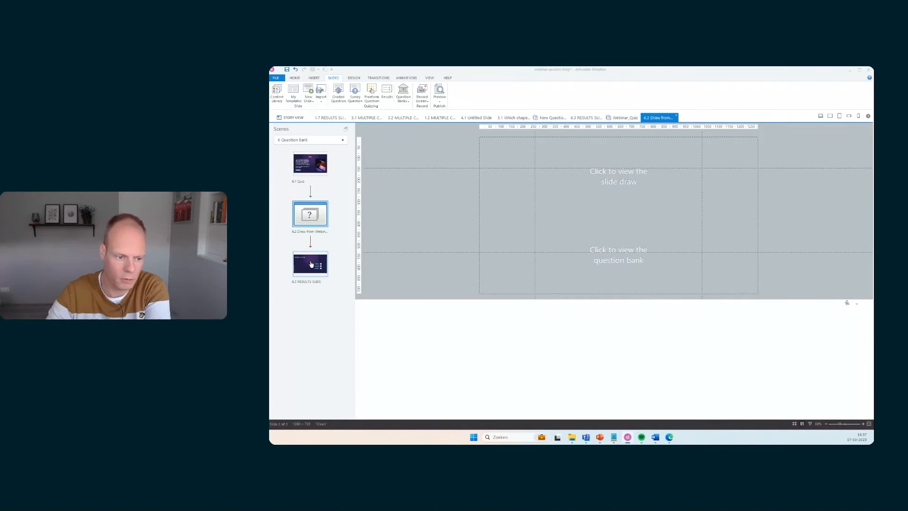
On the results slide, set the Retry button's jump trigger to the 6.2 Draw from Webinar_Quiz slide
click(311, 265)
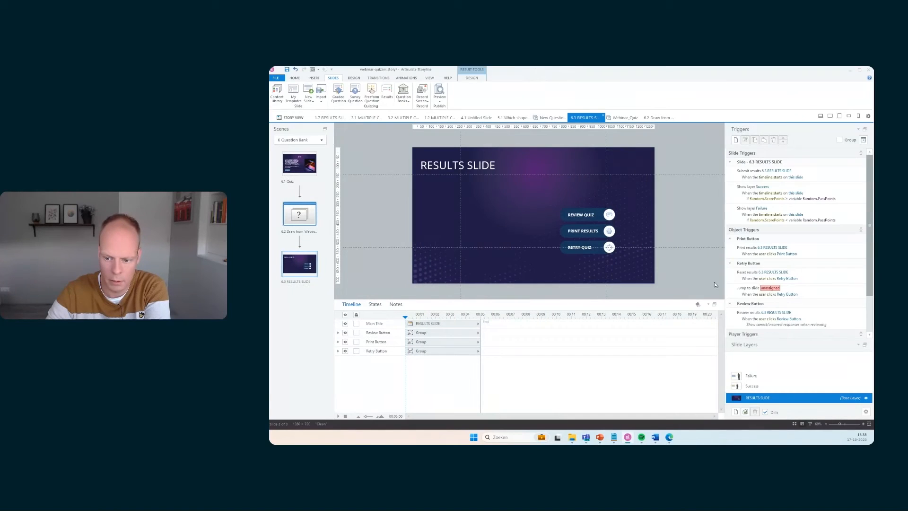
click(770, 288)
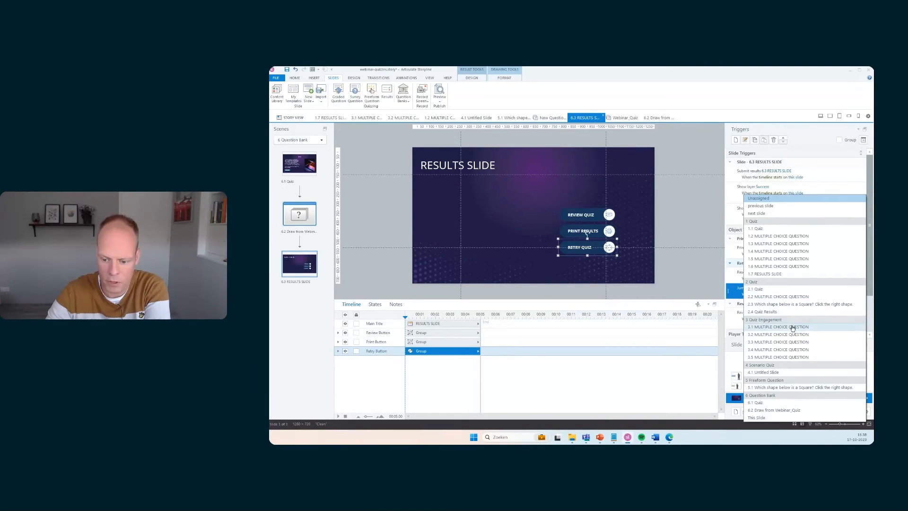
click(701, 286)
click(772, 288)
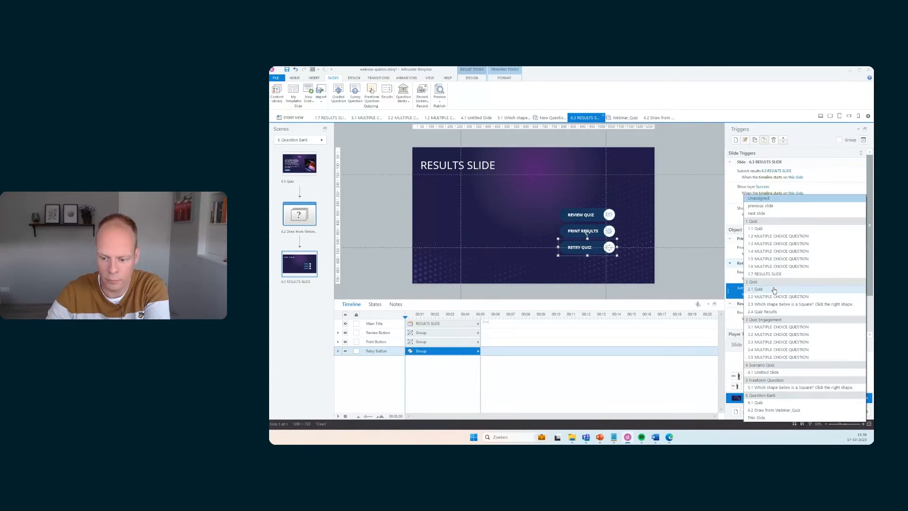
click(767, 410)
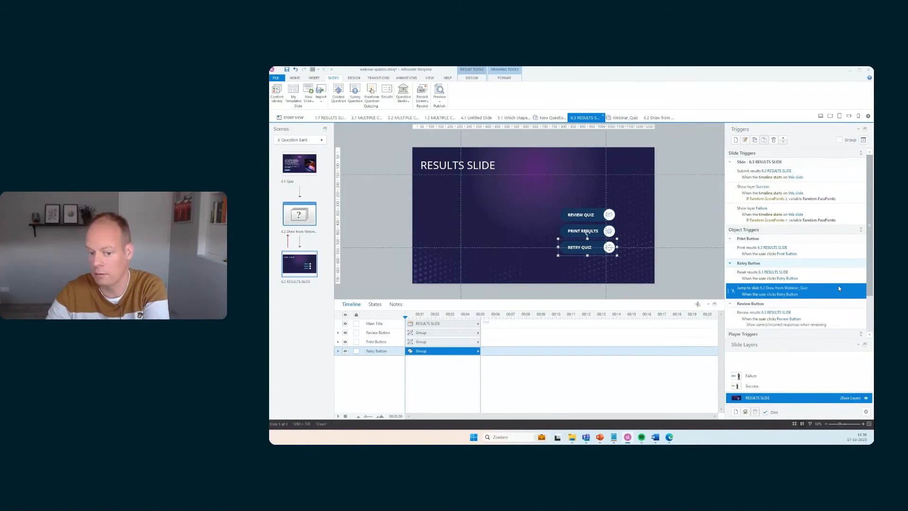
Edit the Review Quiz button's trigger to review only incorrect questions without showing correct/incorrect responses
click(592, 209)
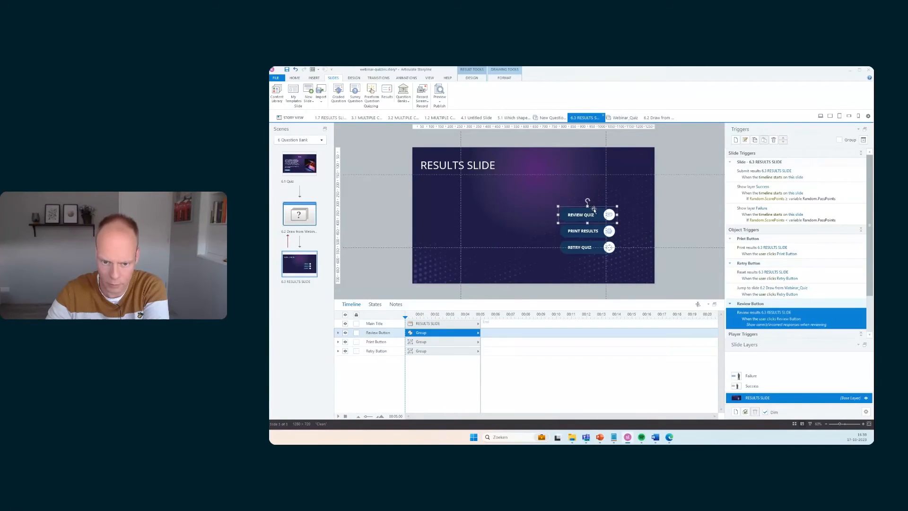
double_click(822, 318)
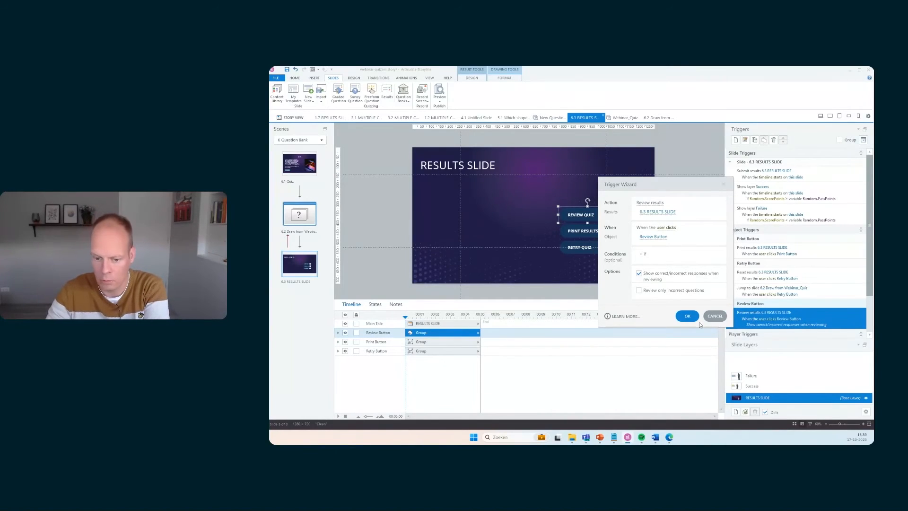
click(639, 290)
click(639, 273)
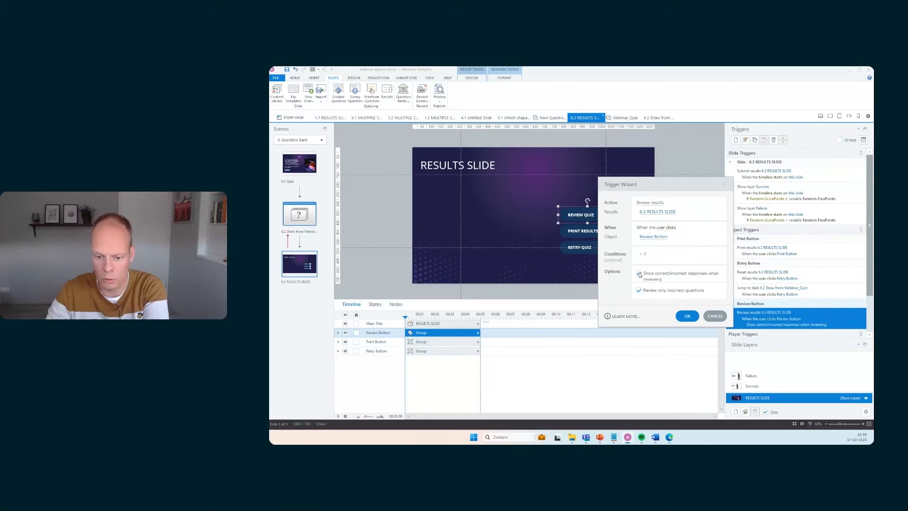
click(687, 315)
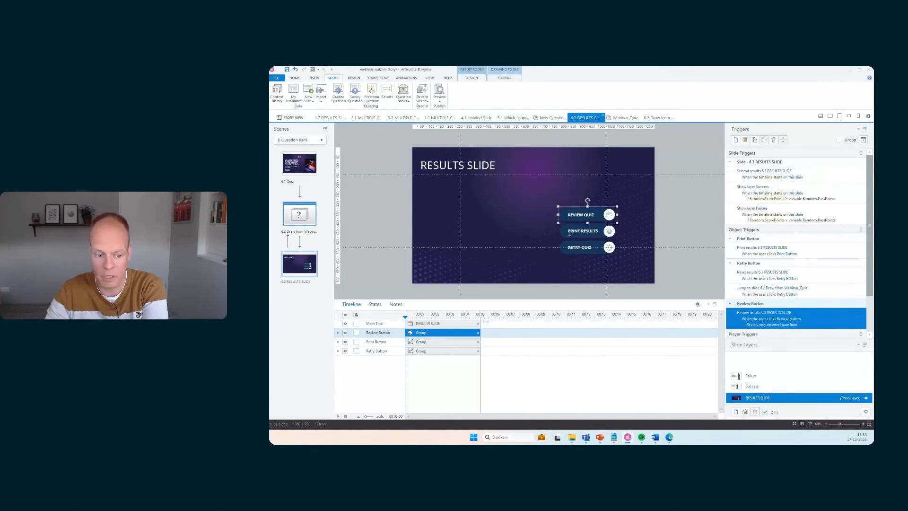
Hide the Review Button on the results slide and inspect its Success and Failure layers
click(345, 333)
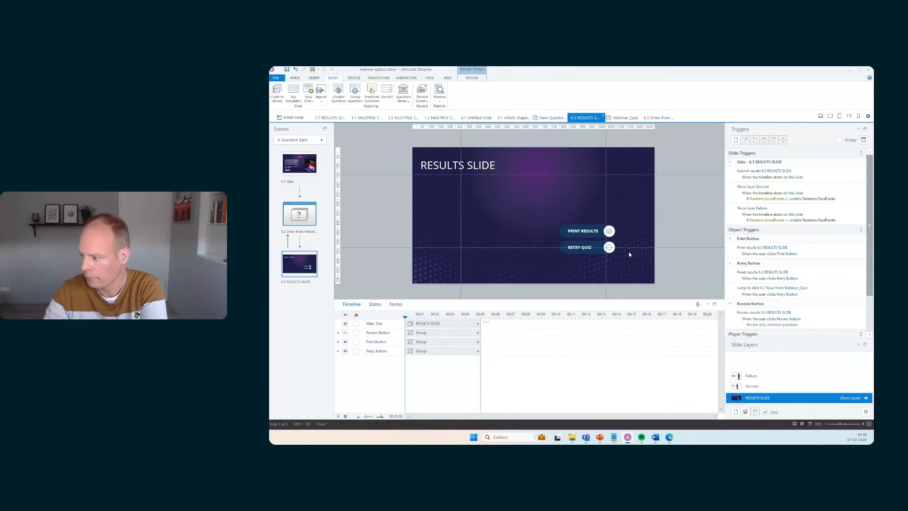
click(772, 386)
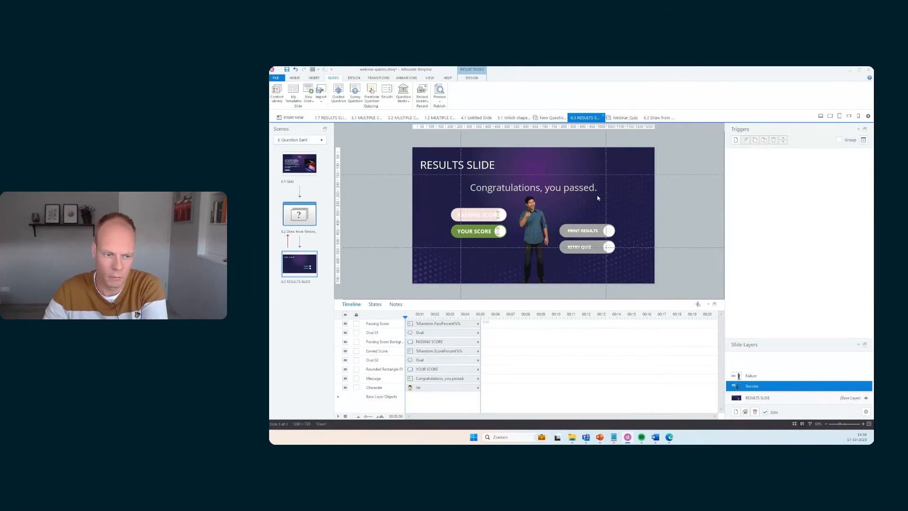
click(759, 377)
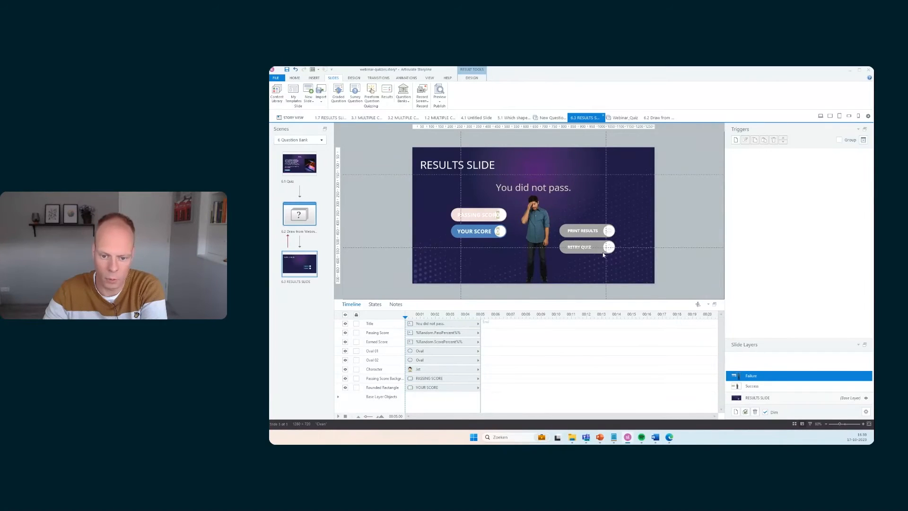
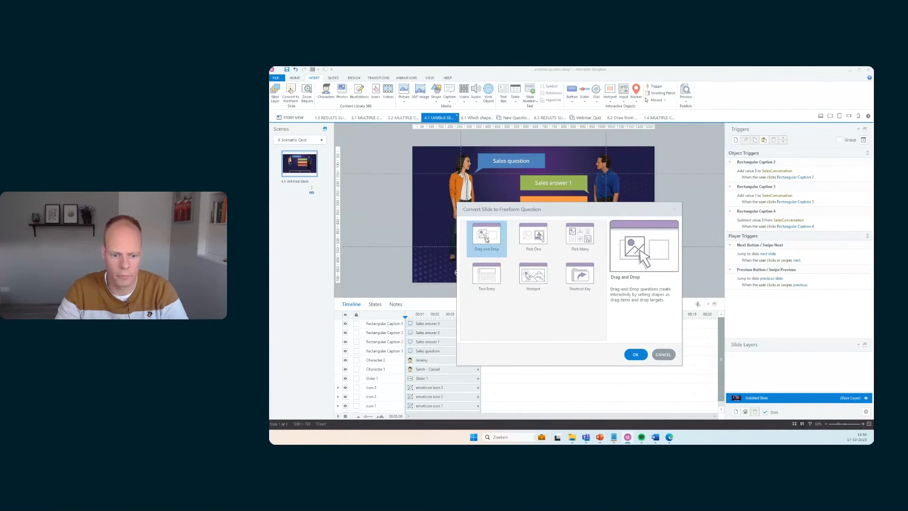
Convert the scenario slide into a Pick One freeform question
click(533, 239)
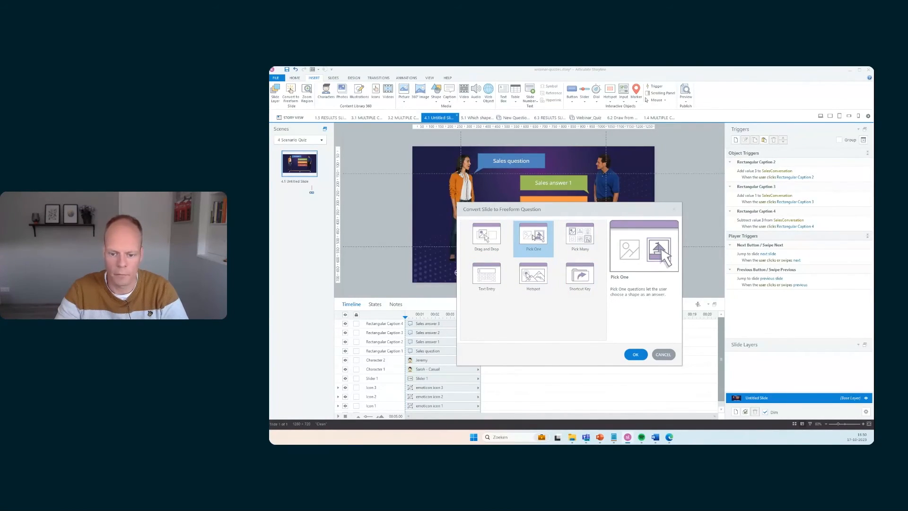
click(636, 355)
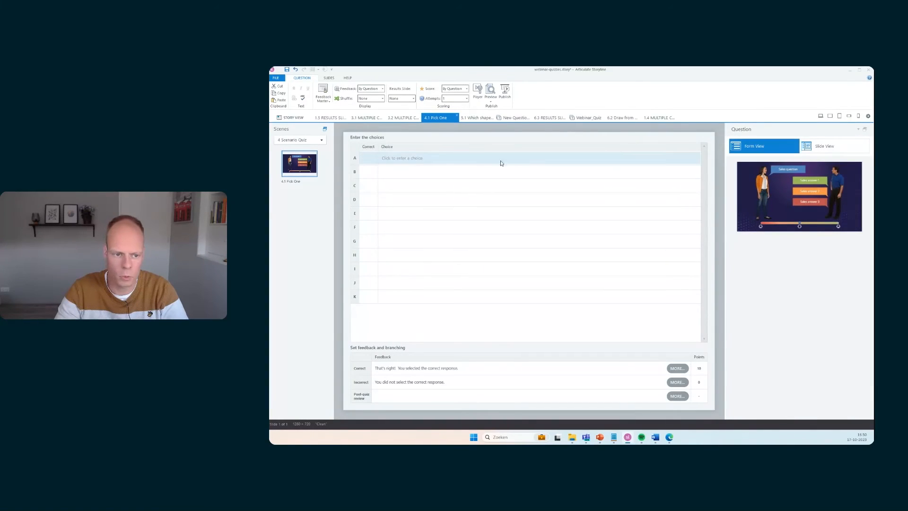
Add the Sales answer 1, Sales answer 2 and Sales answer 3 captions as choices and mark Sales answer 2 as correct
click(449, 159)
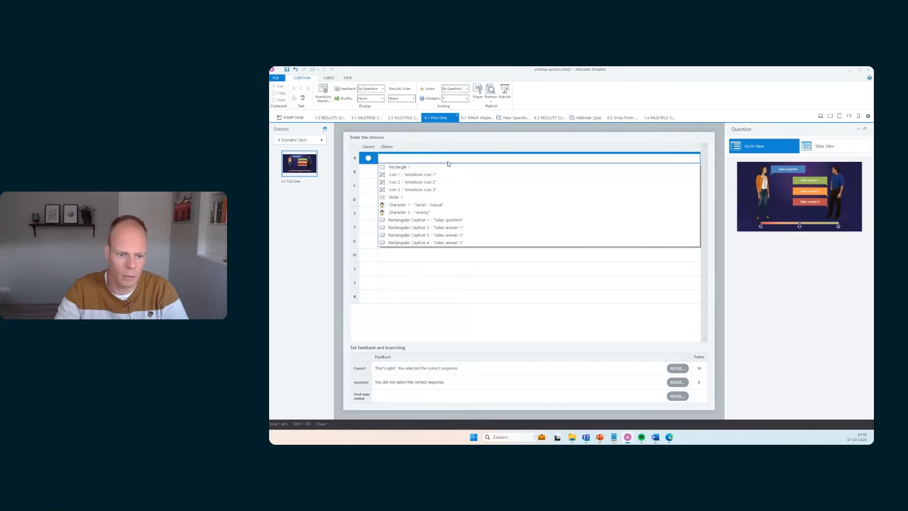
click(440, 227)
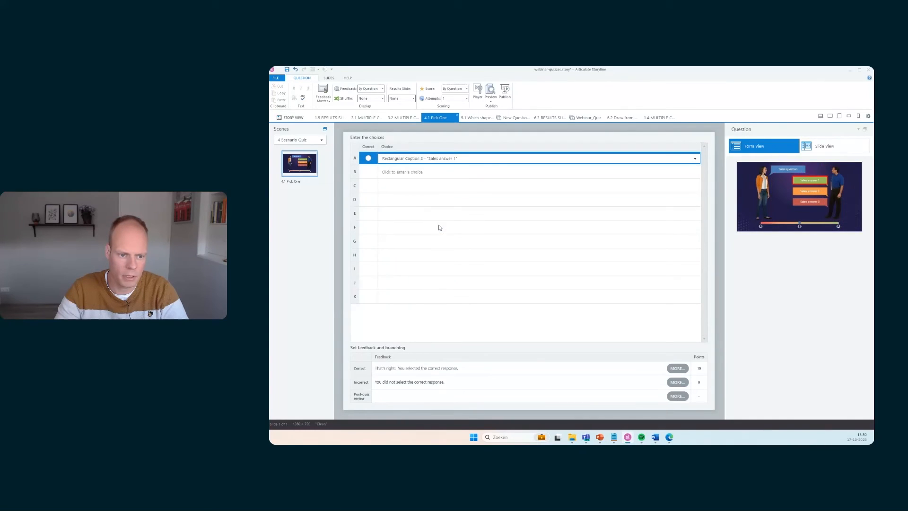
click(438, 173)
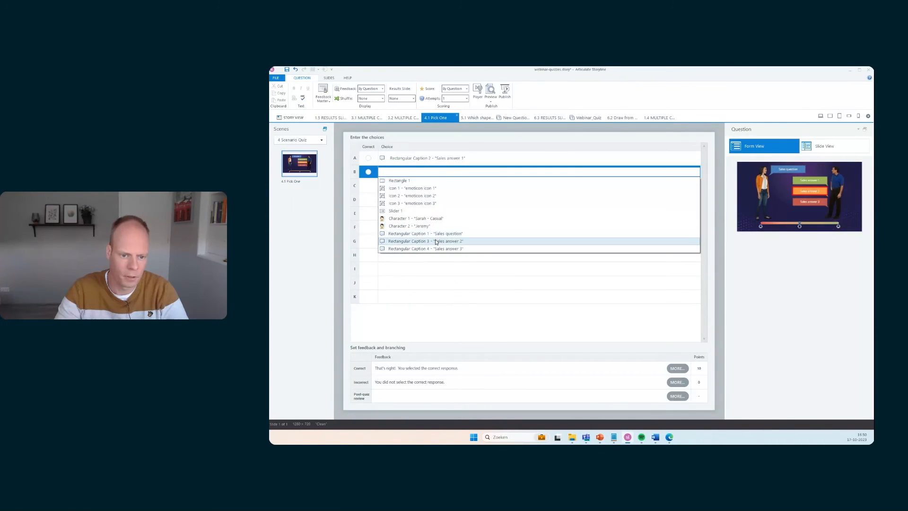
click(435, 242)
click(441, 186)
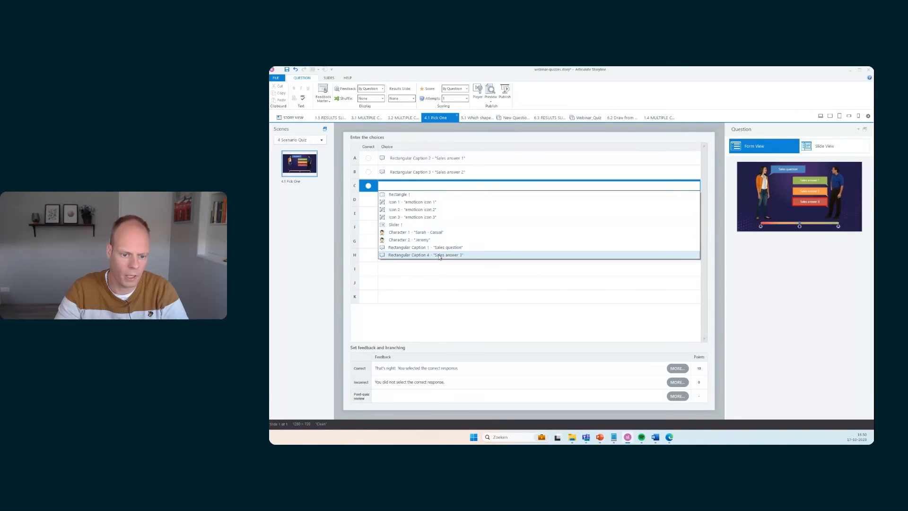
click(439, 255)
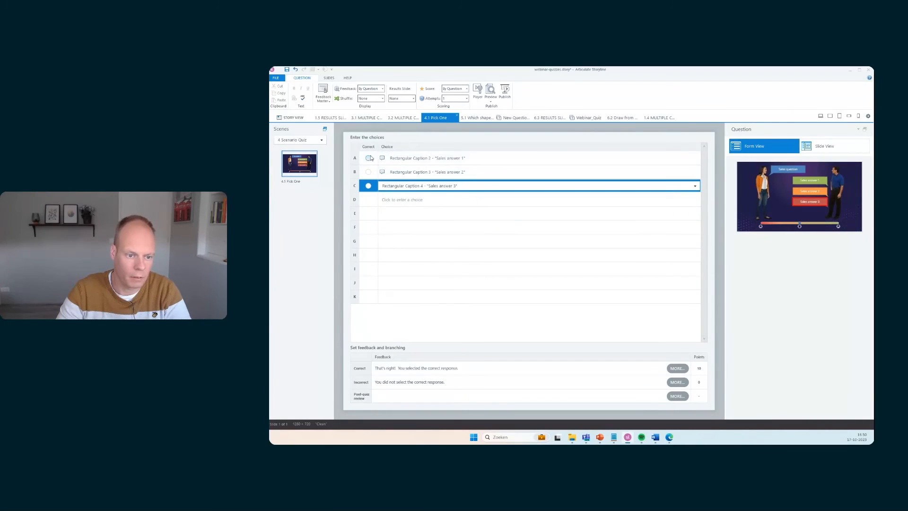
click(368, 172)
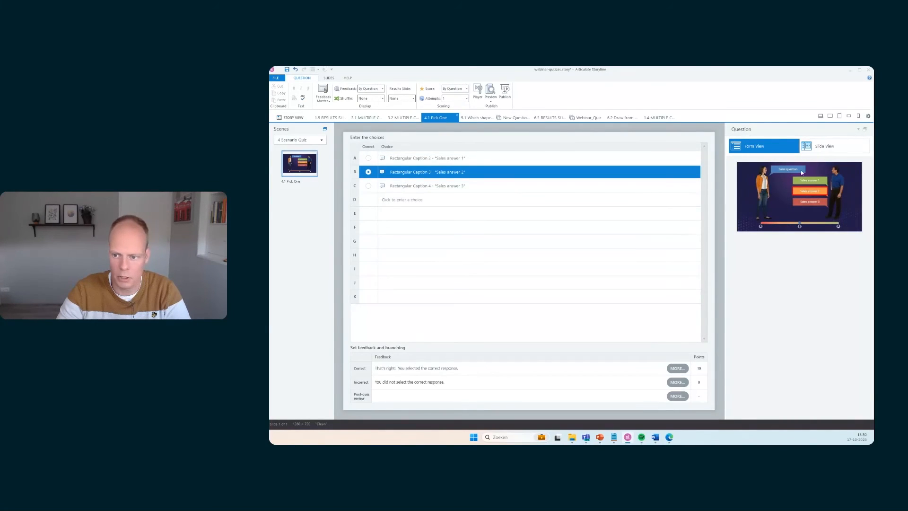
Duplicate the 4.1 Pick One slide and change the copy's question caption to Sales question 2
click(830, 147)
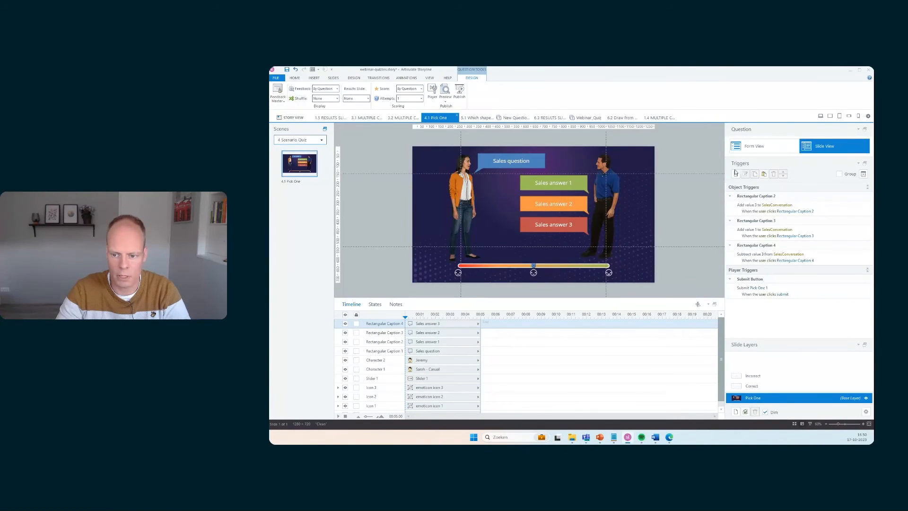
click(780, 150)
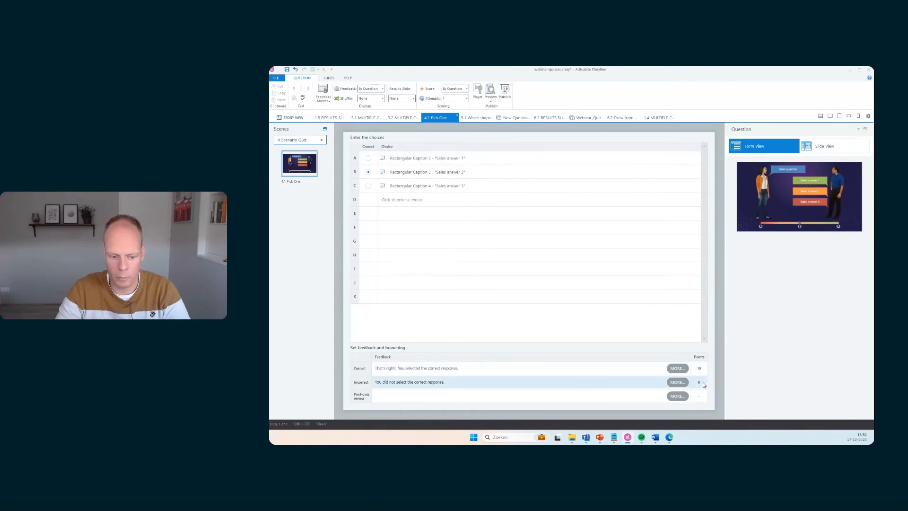
click(839, 145)
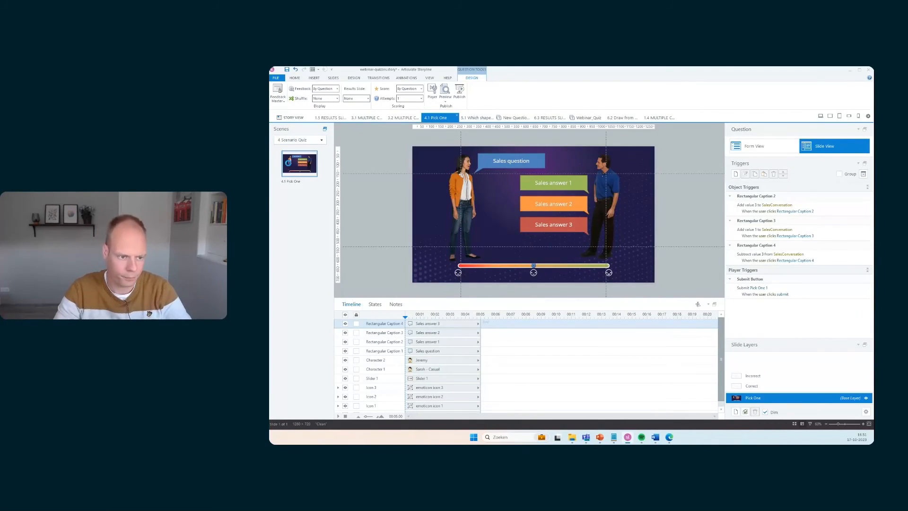
click(294, 171)
key(ctrl+d)
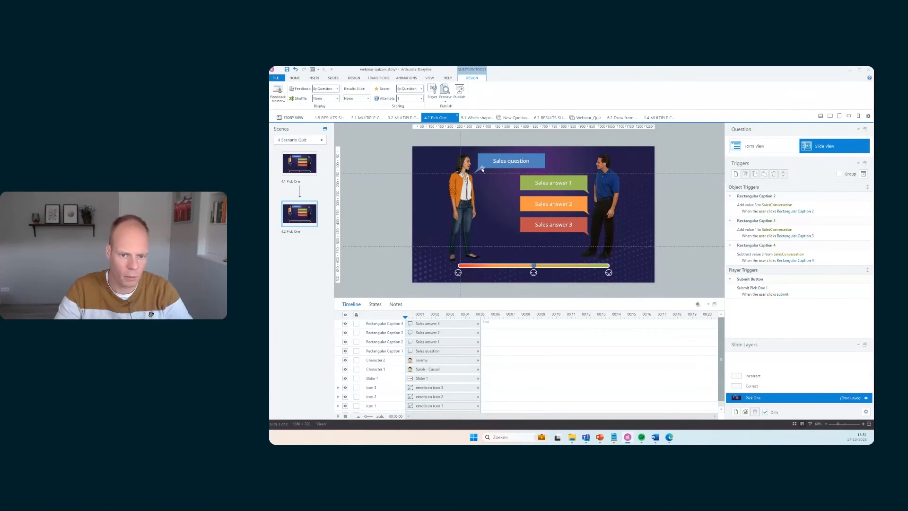
click(533, 161)
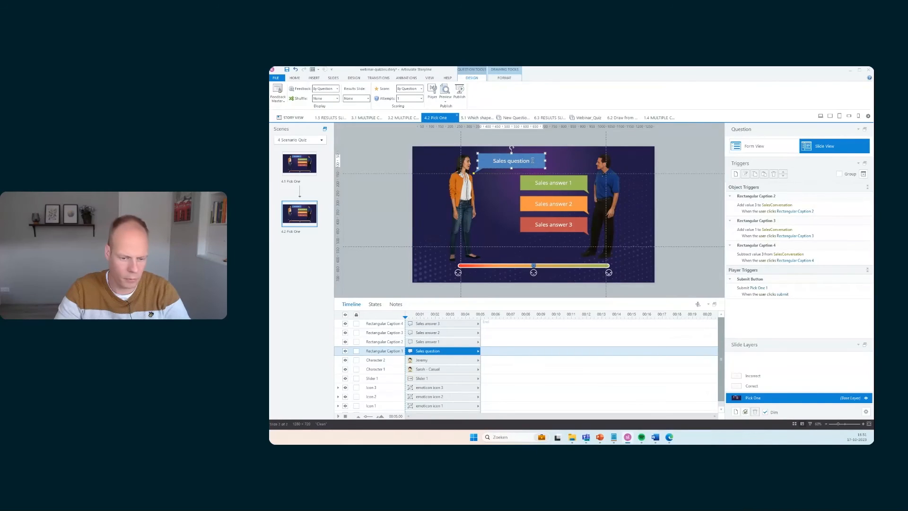
text(2)
click(390, 199)
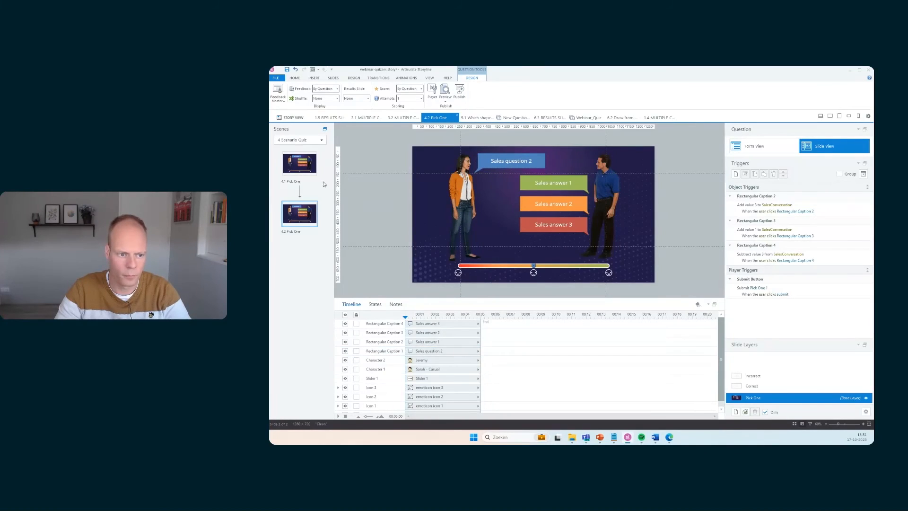
On the 4.1 Pick One question, set feedback to By Choice
click(309, 169)
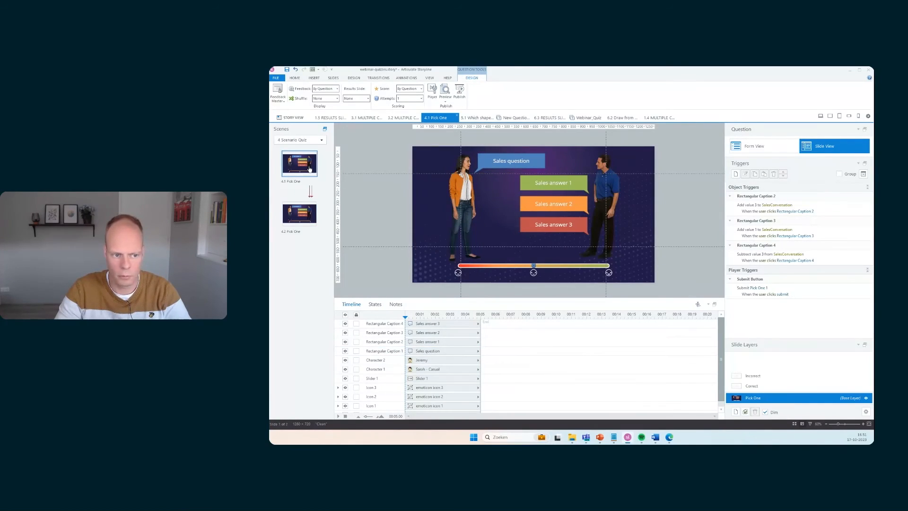
click(765, 148)
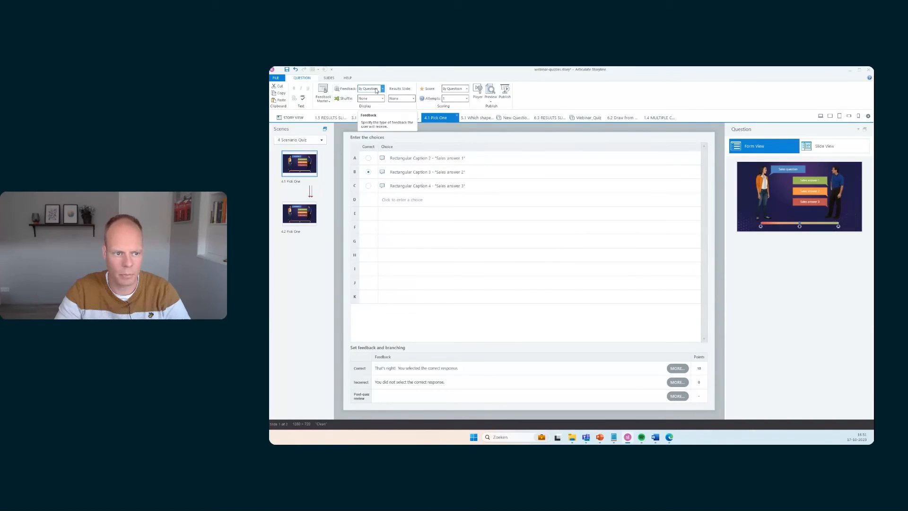
click(379, 90)
click(370, 113)
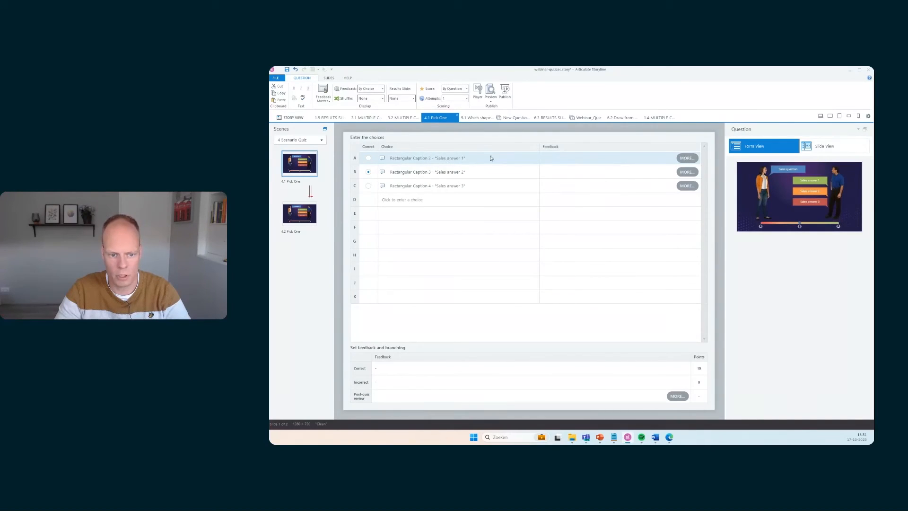
Set choice A's feedback to branch to the 4.2 Pick One slide
click(686, 158)
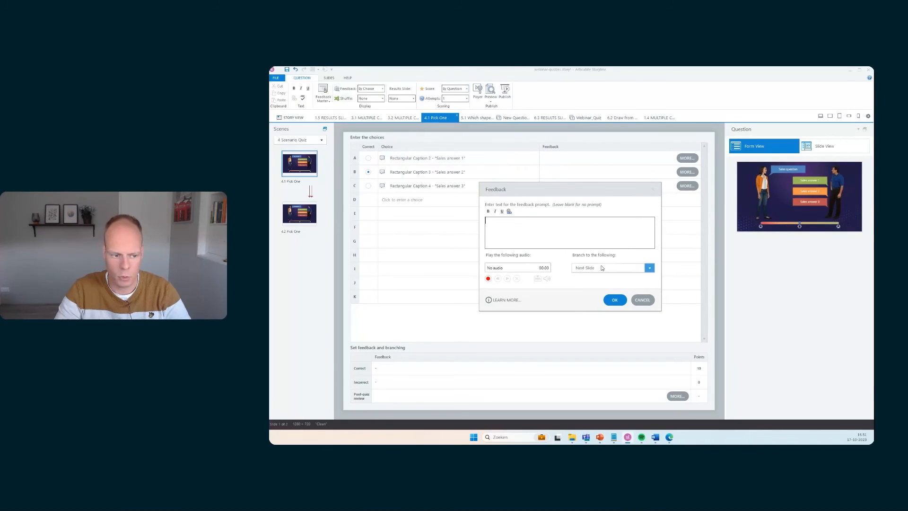
click(600, 268)
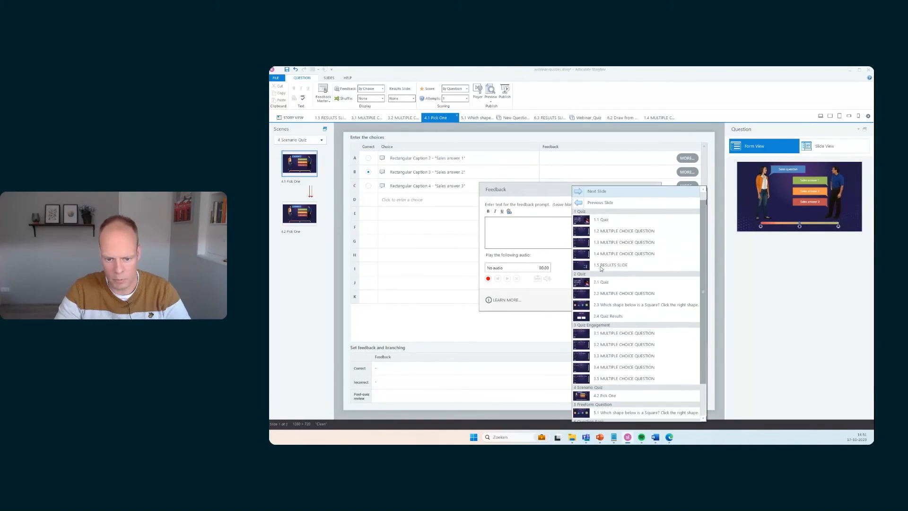
scroll(604, 360, down, 3)
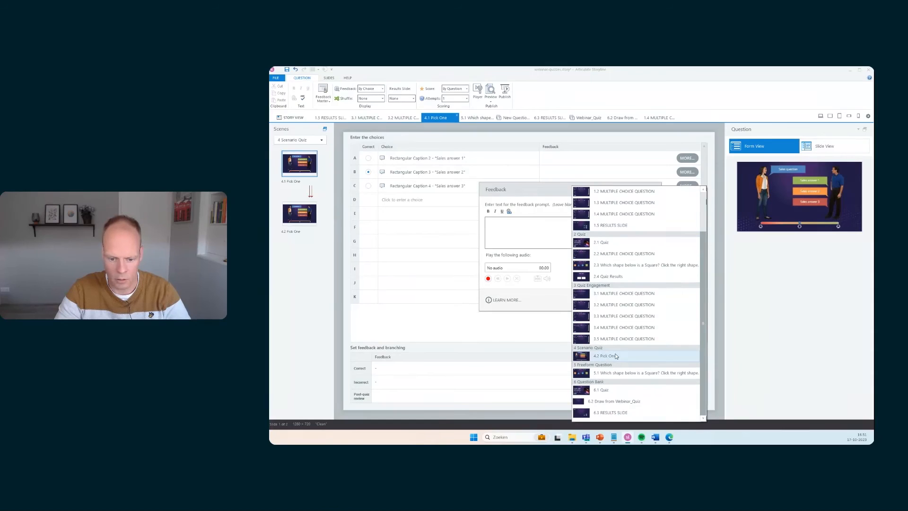
click(615, 356)
click(616, 301)
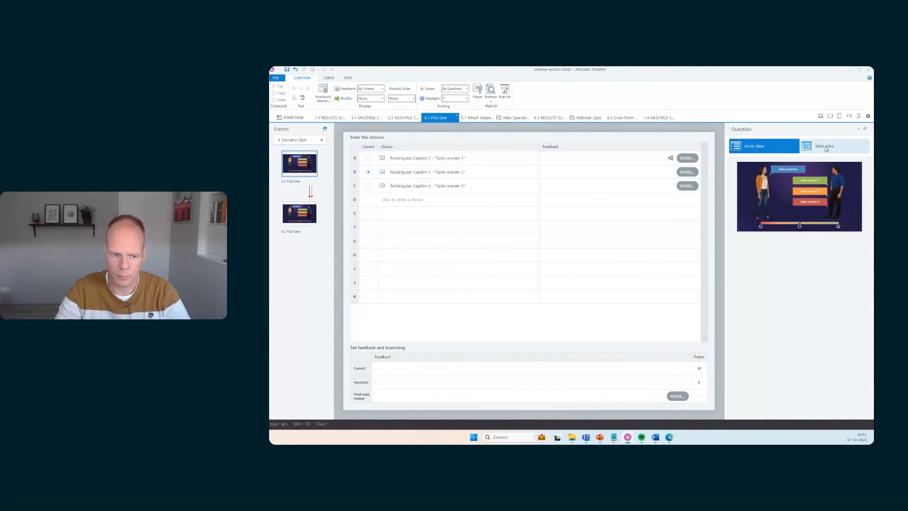
Duplicate slide 4.2 and change the copy's question caption to Sales question 3
click(825, 149)
click(310, 214)
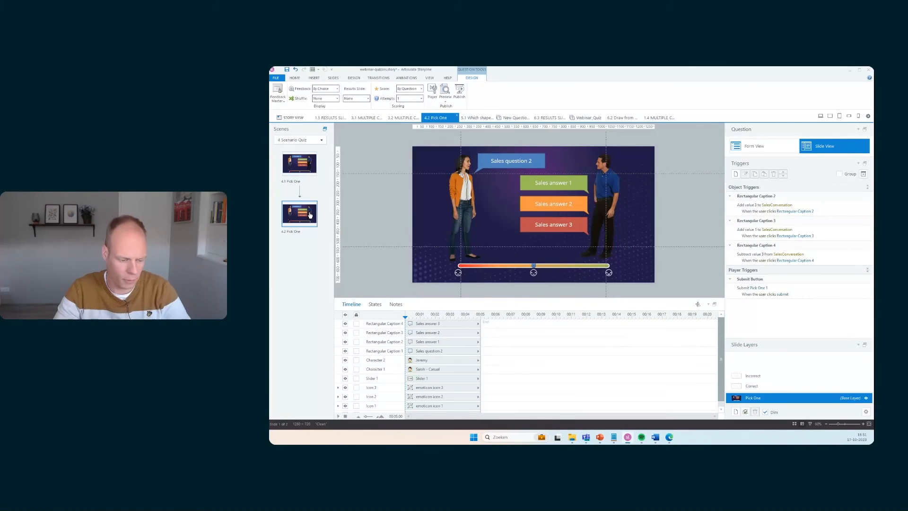
key(ctrl+d)
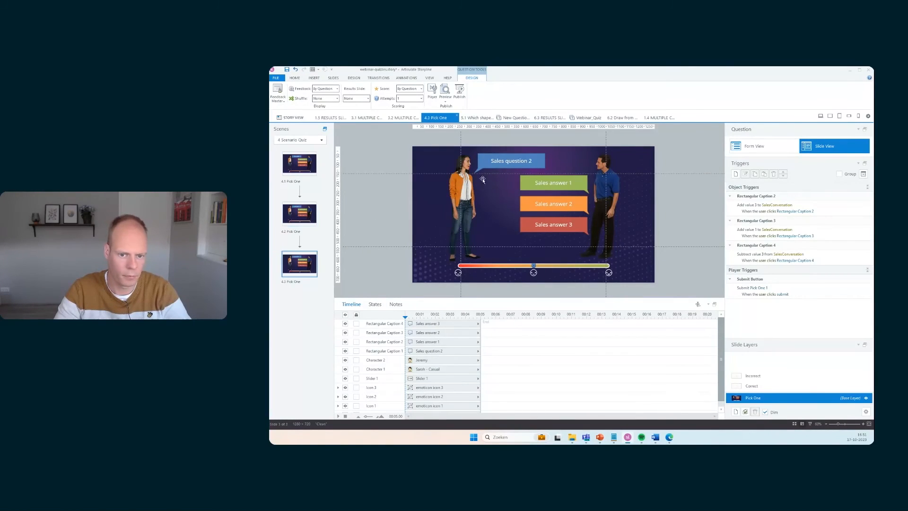
click(528, 161)
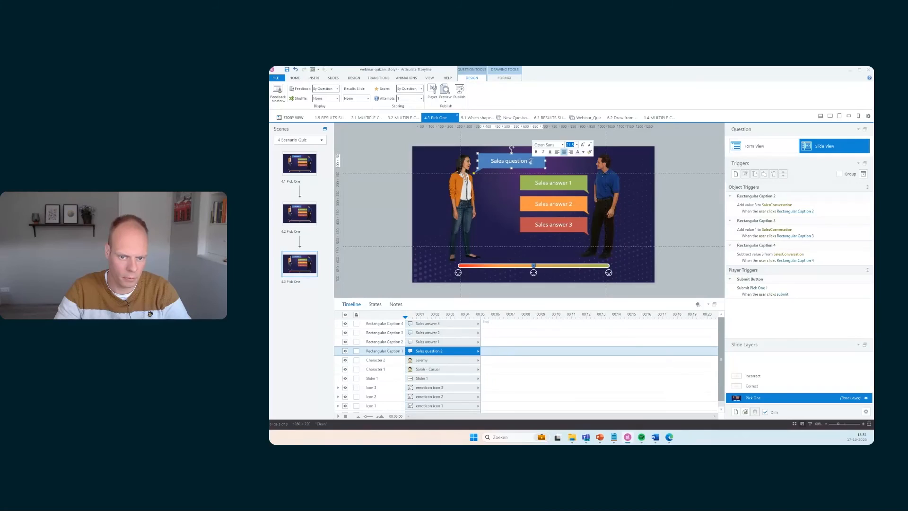
key(BackSpace)
text(3)
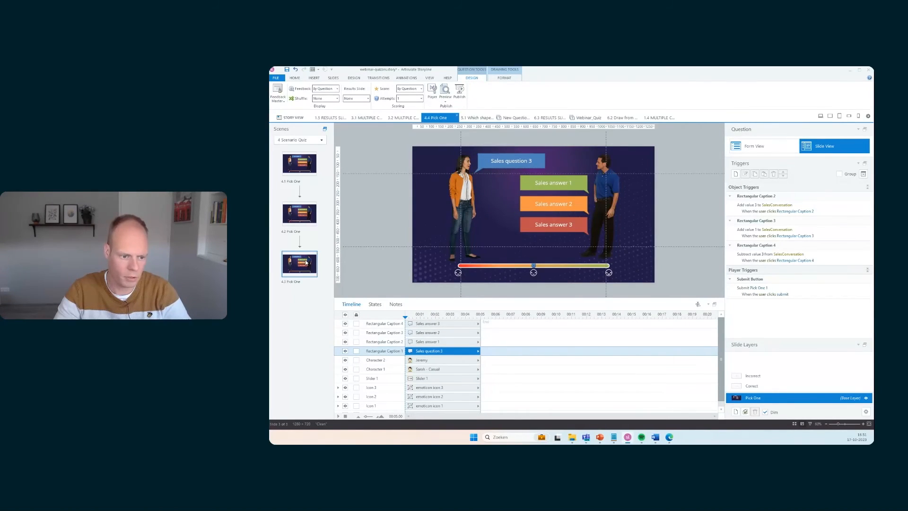
Duplicate slide 4.3 and change the copy's question caption to Sales question 4
key(ctrl+d)
double_click(528, 161)
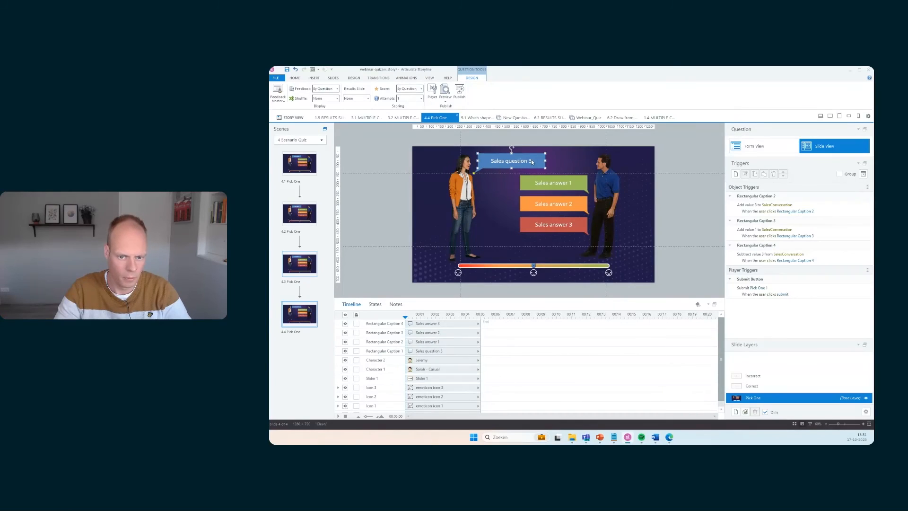
text(4)
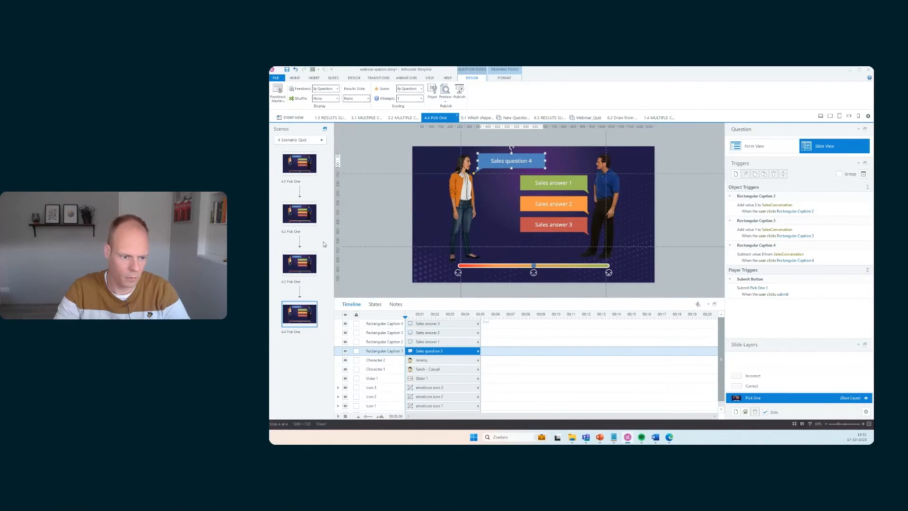
On slide 4.1, set choice B's feedback to branch to the 4.3 Pick One slide
click(308, 168)
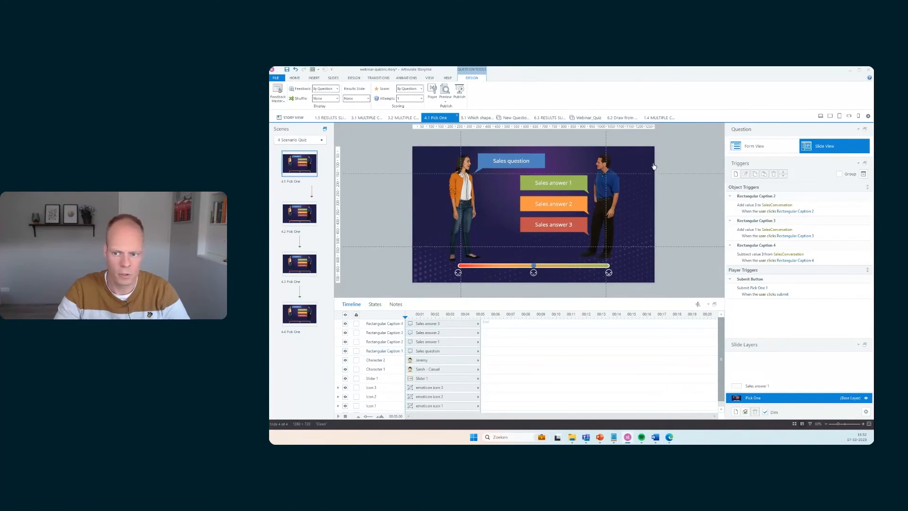
click(766, 151)
click(687, 171)
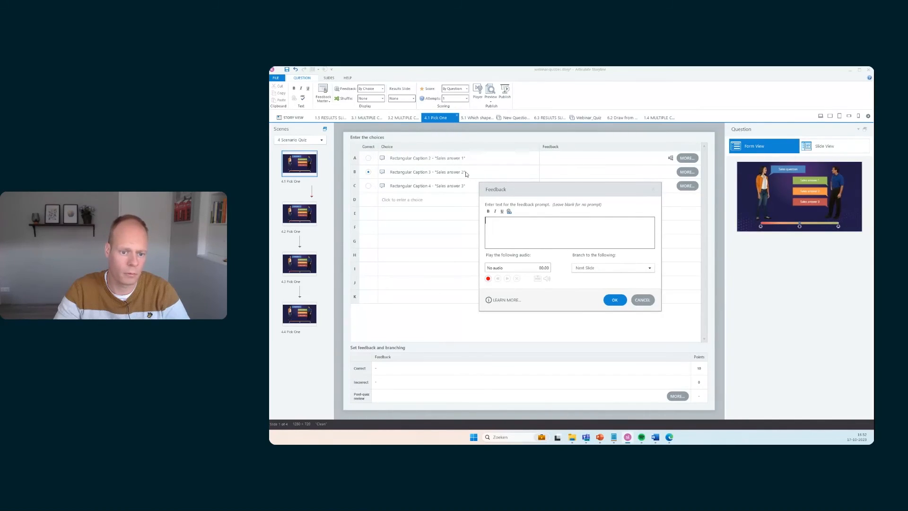
click(649, 268)
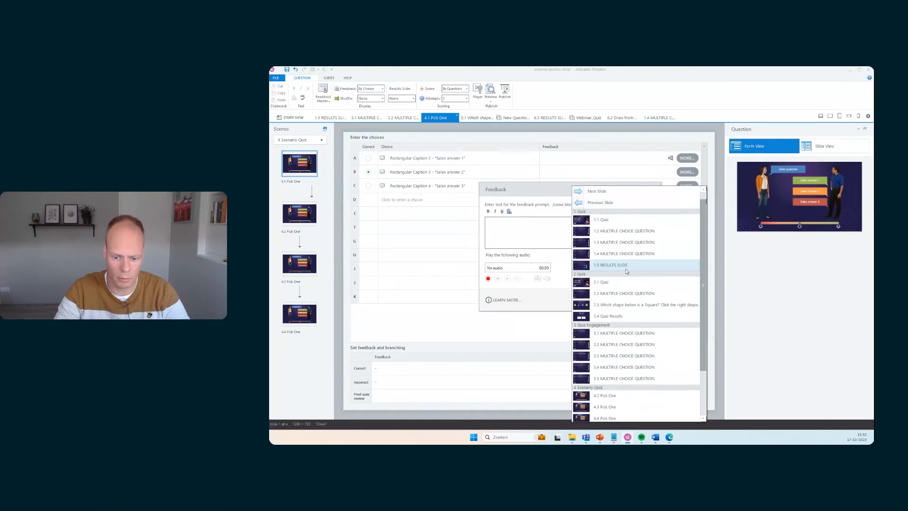
scroll(633, 341, down, 2)
click(635, 348)
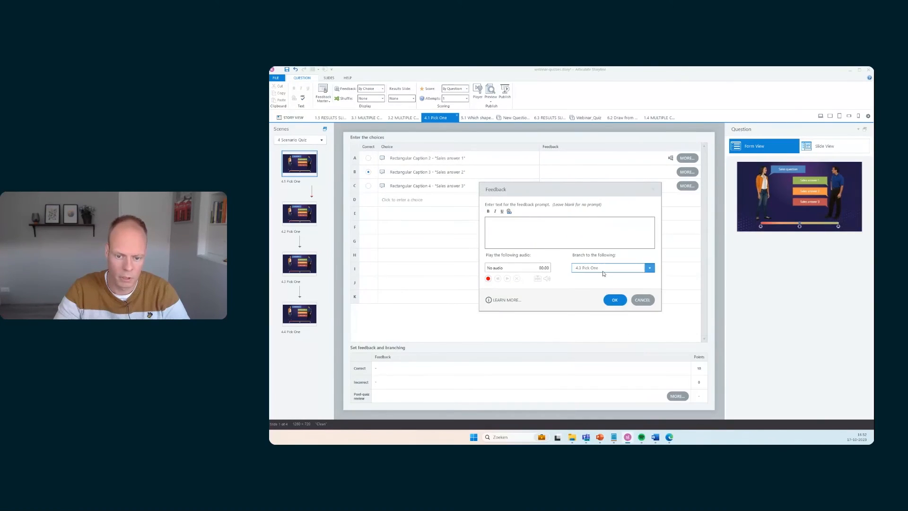
click(614, 301)
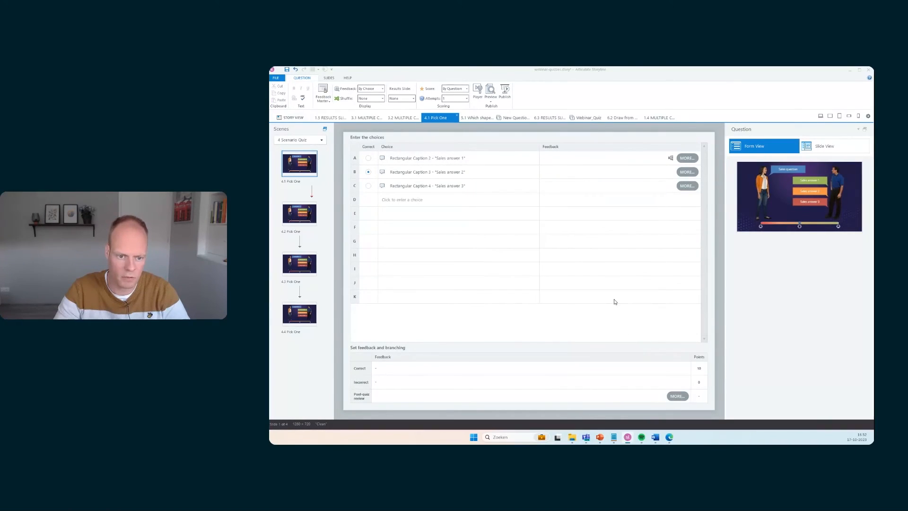
Set choice C's feedback to branch to the 4.4 Pick One slide
click(686, 185)
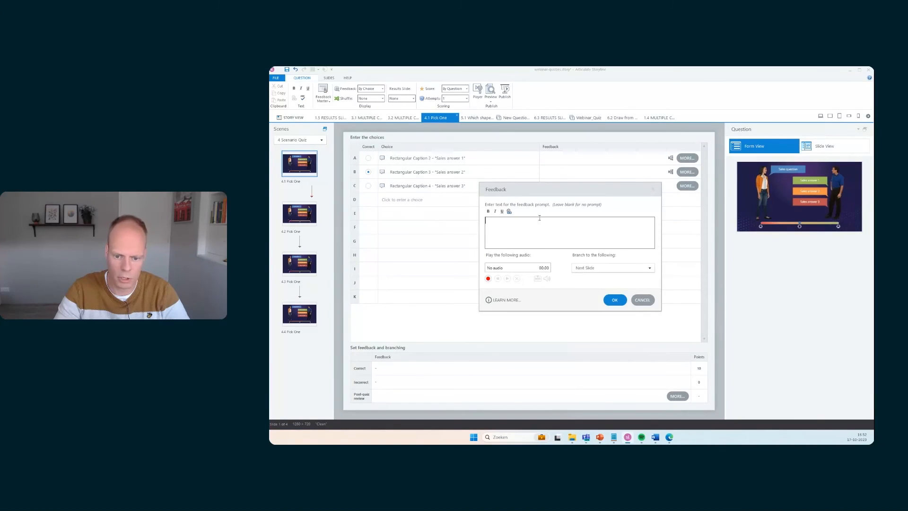
click(615, 267)
scroll(619, 331, down, 2)
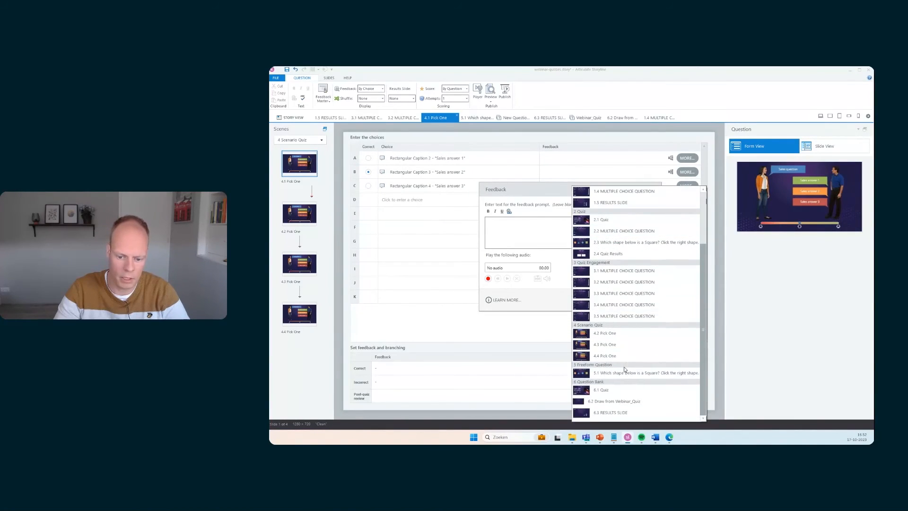
click(623, 357)
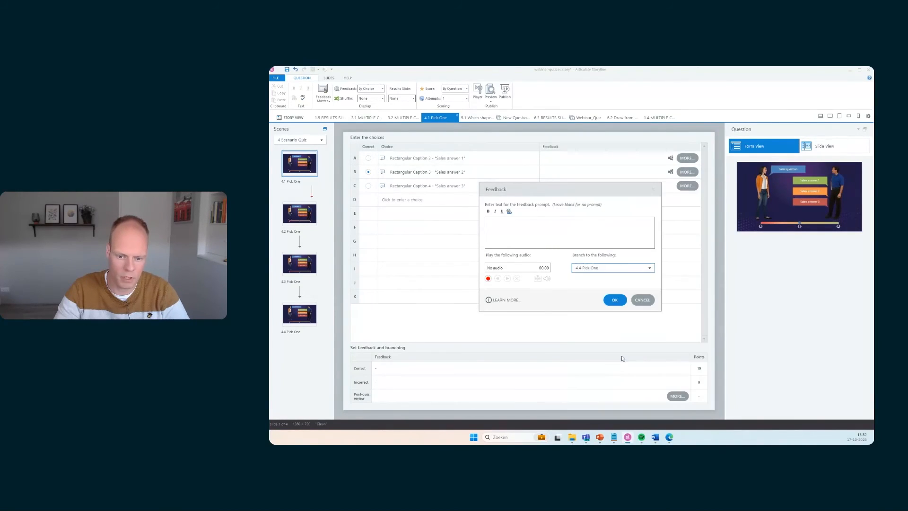
click(615, 300)
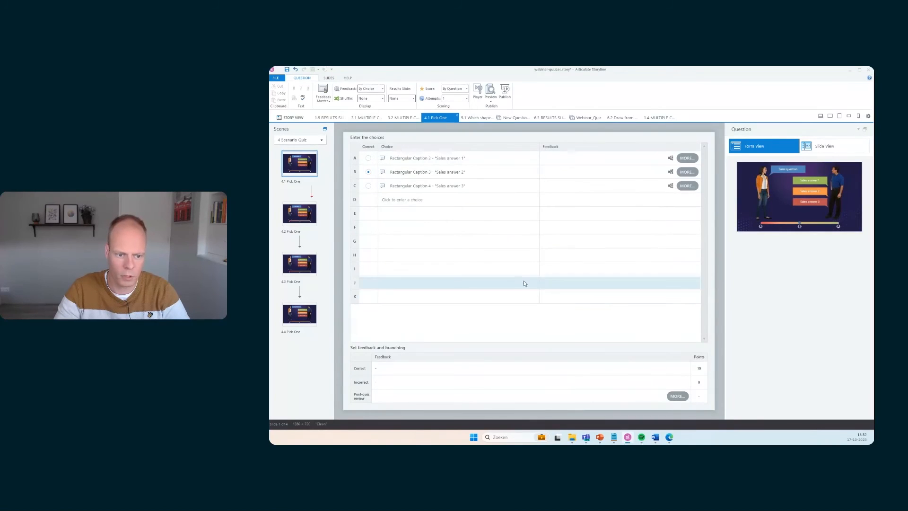
Switch to slide view and inspect the Sales answer 1 layer and its triggers before returning to the base layer
click(820, 147)
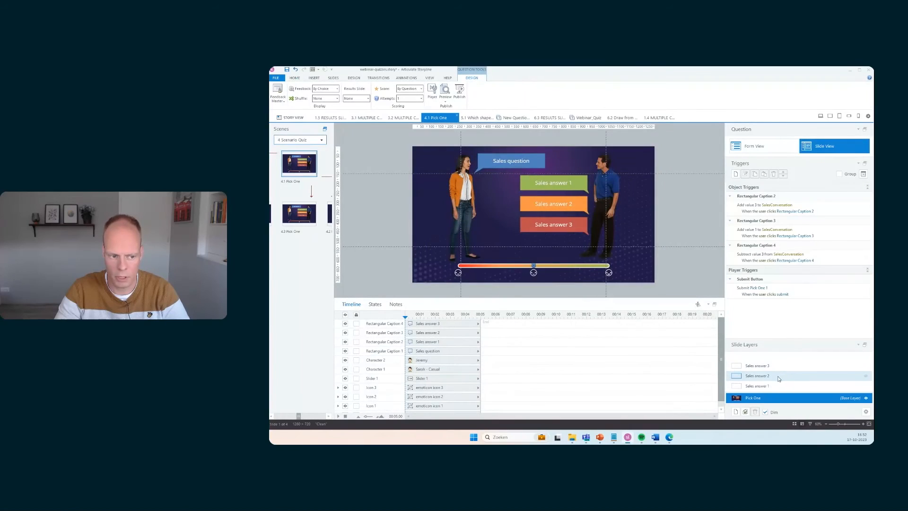
click(758, 386)
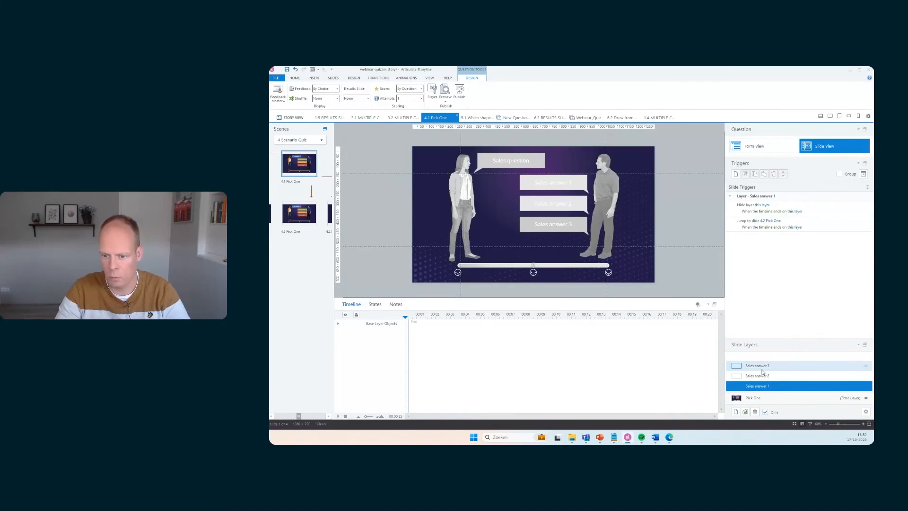
click(753, 398)
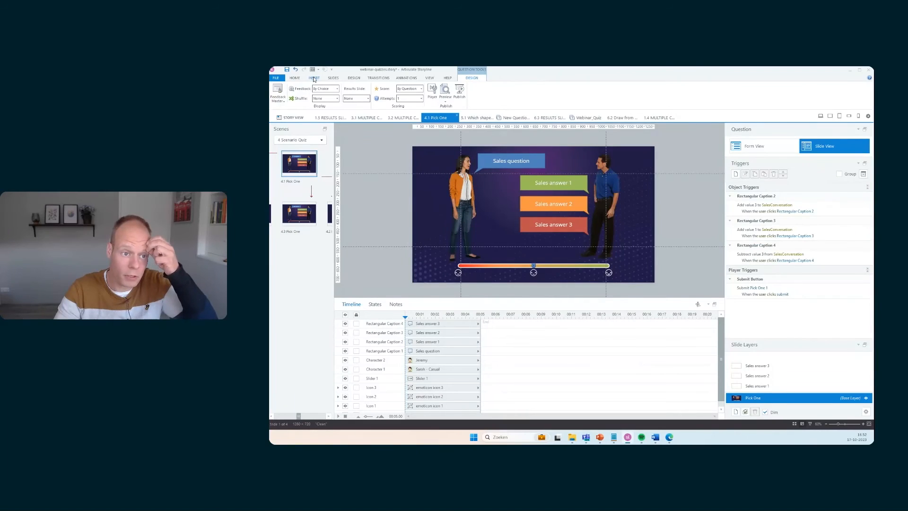
Insert a built-in Graded Results slide into the scenario quiz scene
click(314, 78)
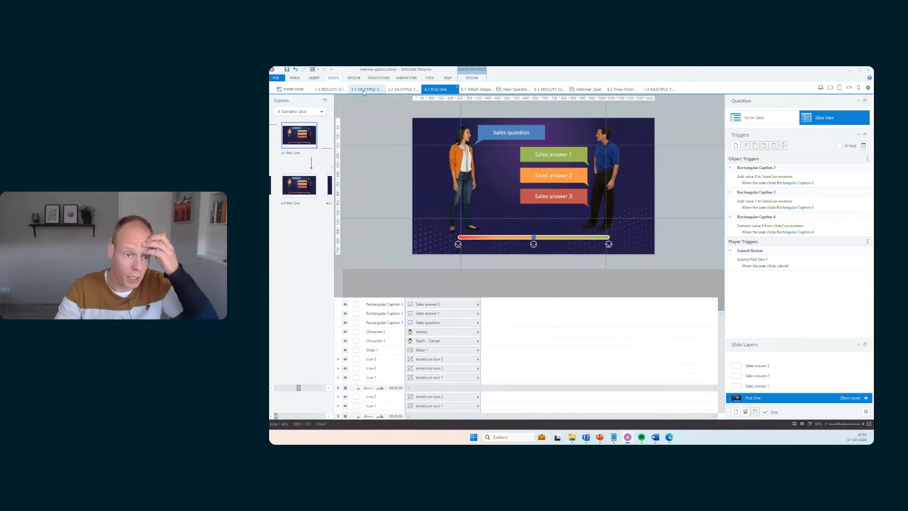
click(333, 78)
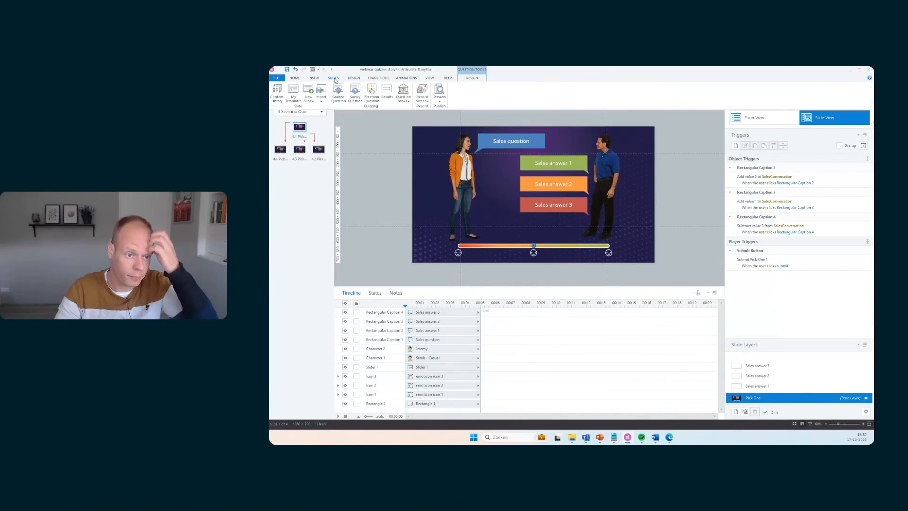
click(386, 91)
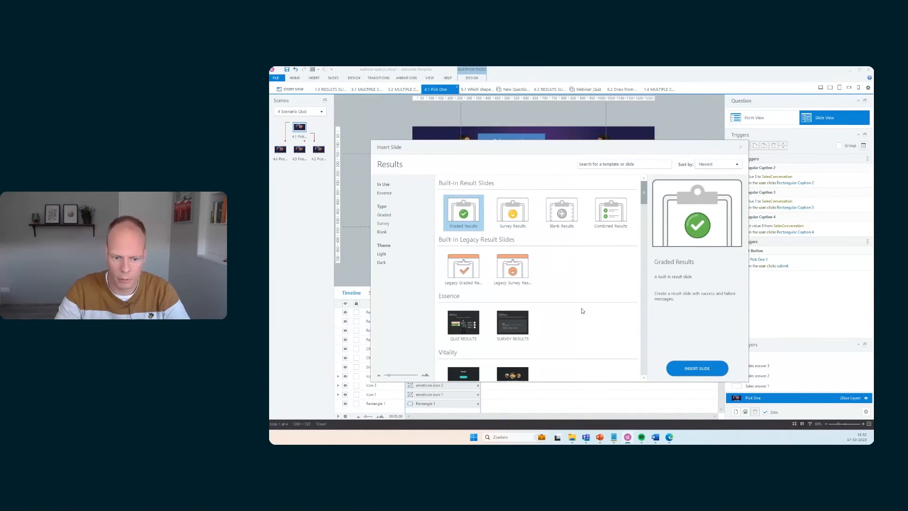
click(691, 368)
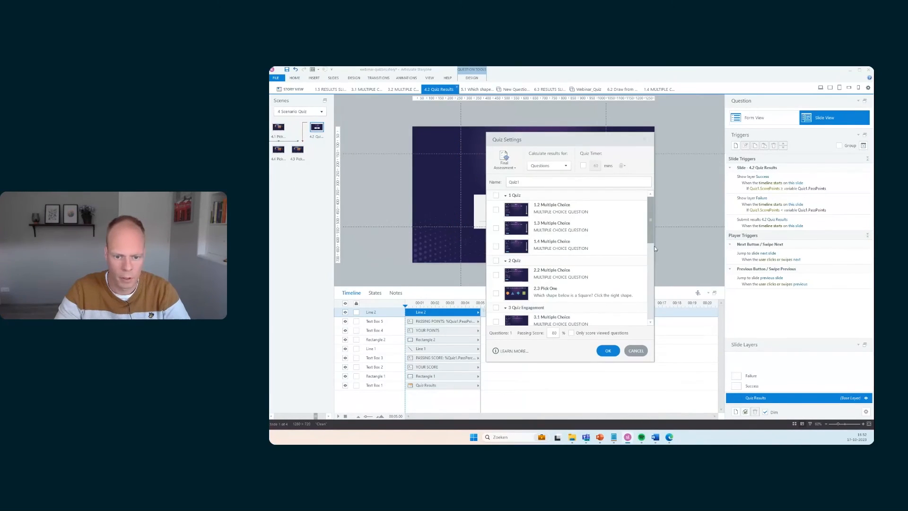
In the results slide's quiz settings, include the 4.3, 4.4 and 4.5 Pick One slides and score only viewed questions
drag(650, 213, 650, 290)
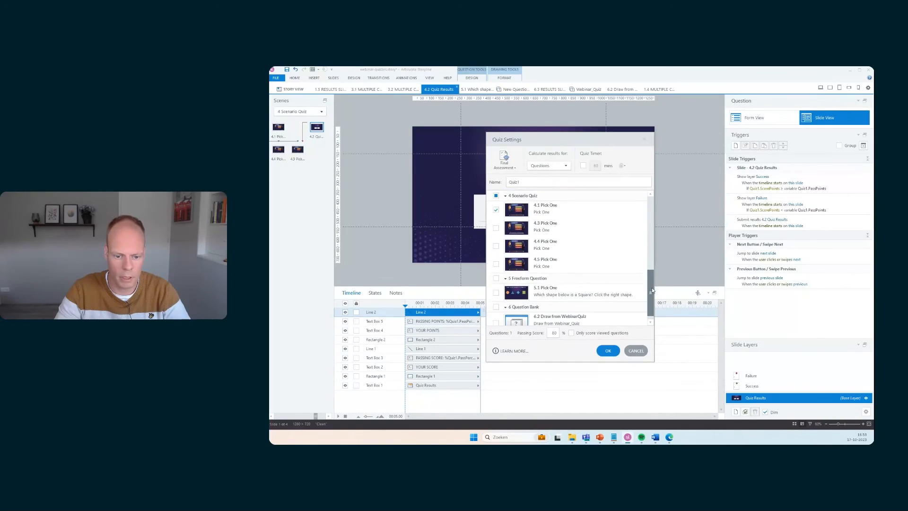
click(496, 226)
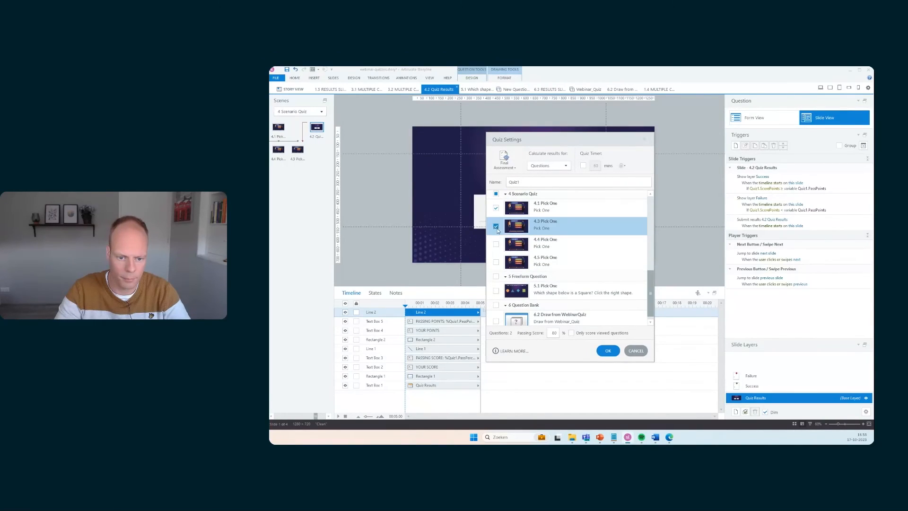
click(496, 244)
click(496, 262)
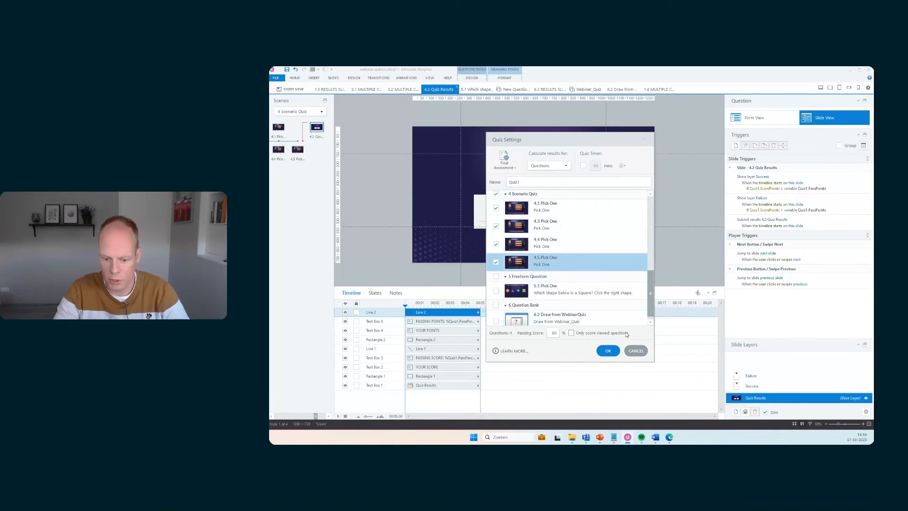
click(571, 333)
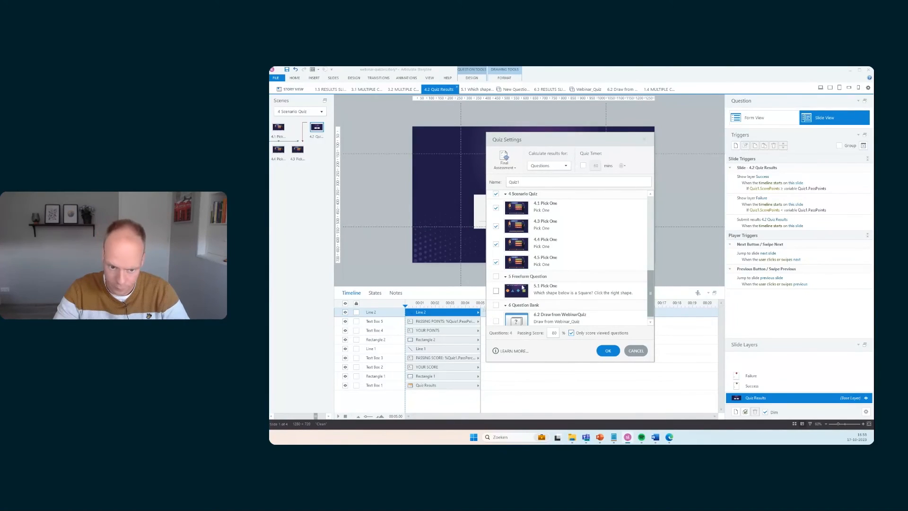
click(608, 351)
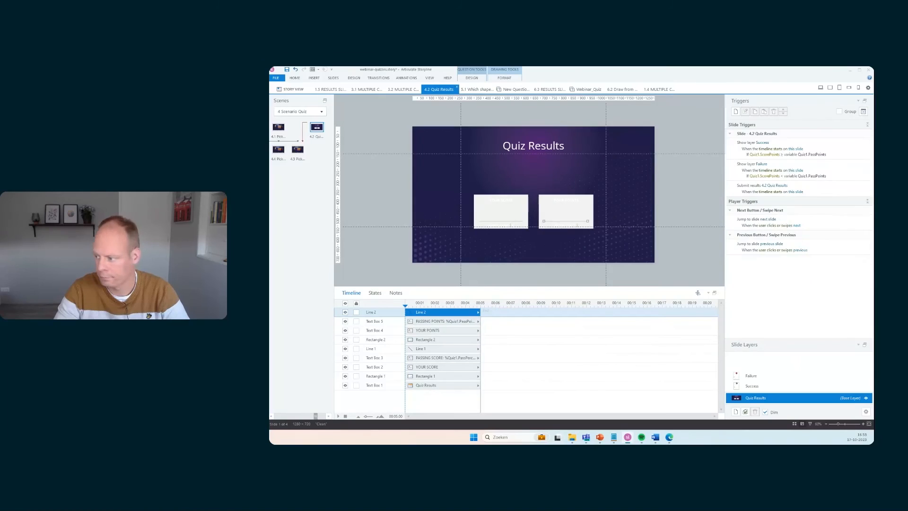
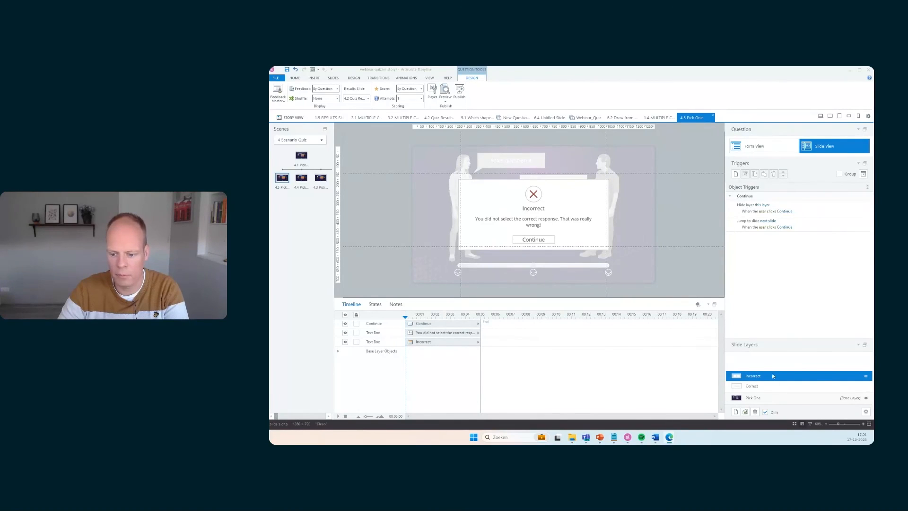
In form view, append "Way to go!" to the end of the Correct feedback text
click(774, 148)
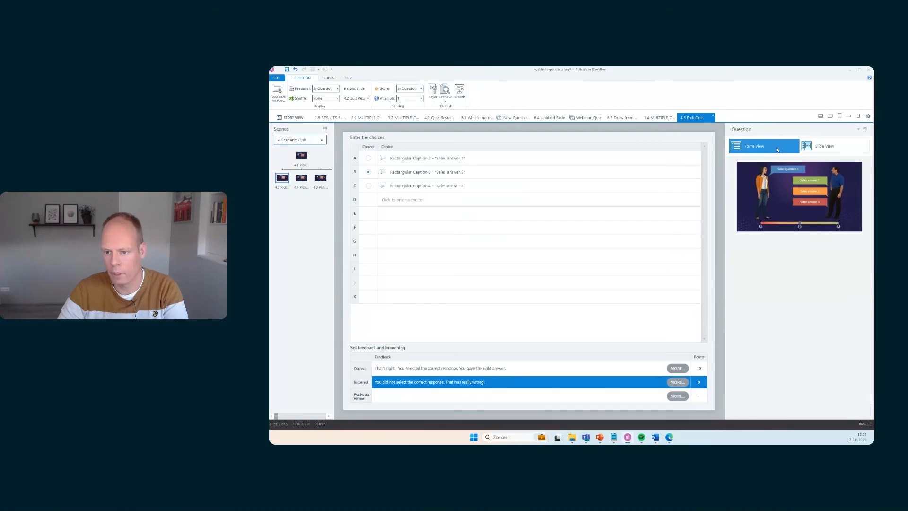
click(515, 368)
text(.)
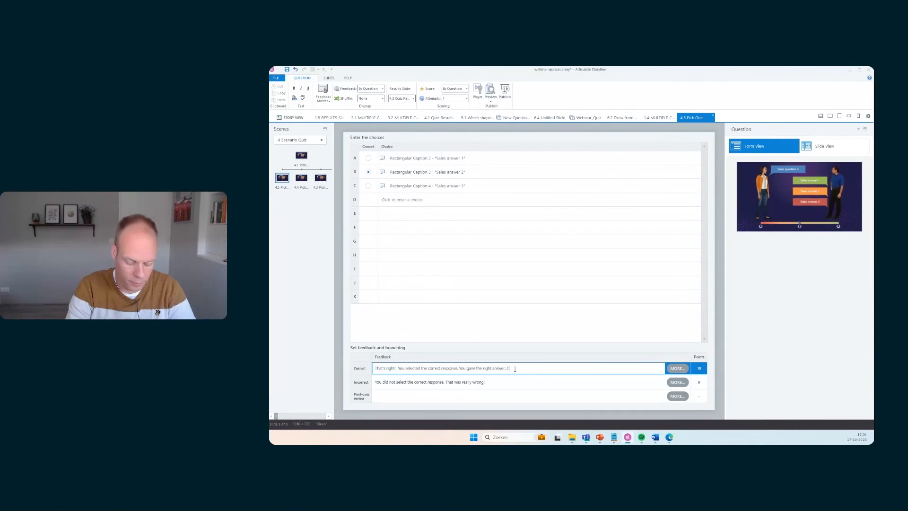
text( Corre)
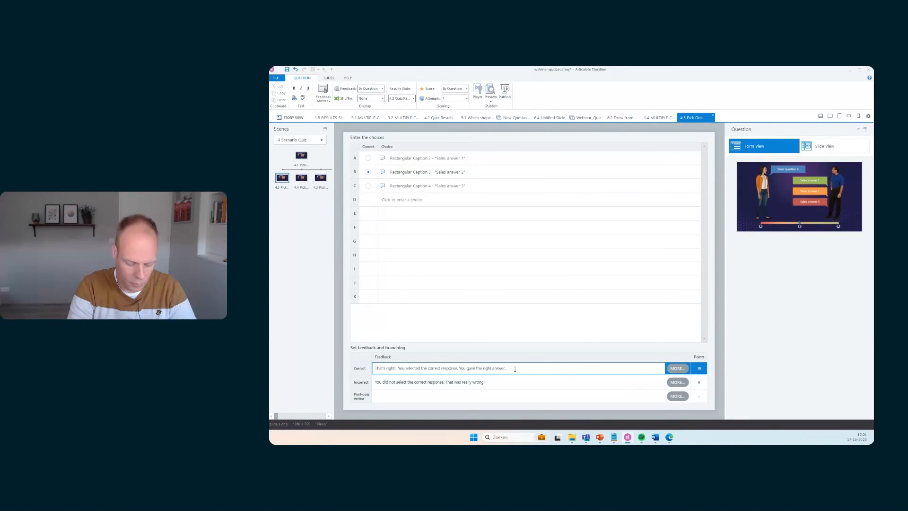
text( go!)
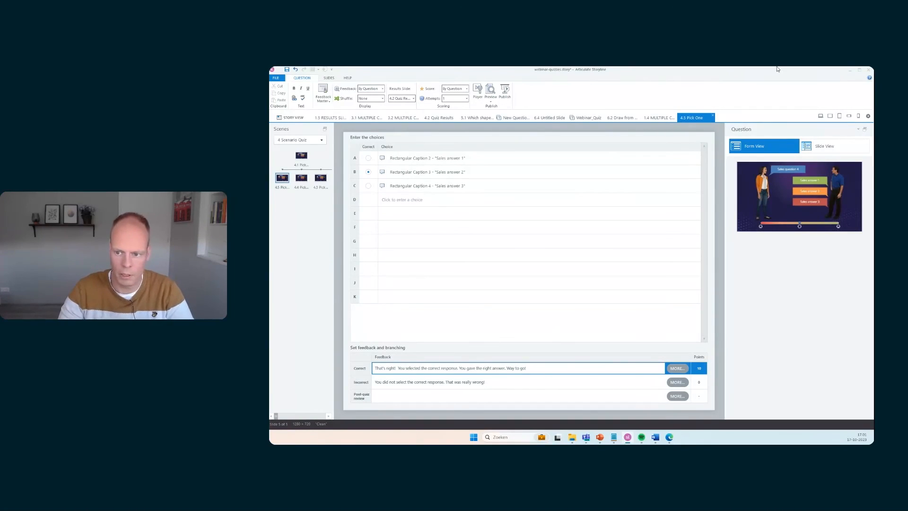
Switch to slide view and inspect the Correct feedback layer with its updated text
click(825, 146)
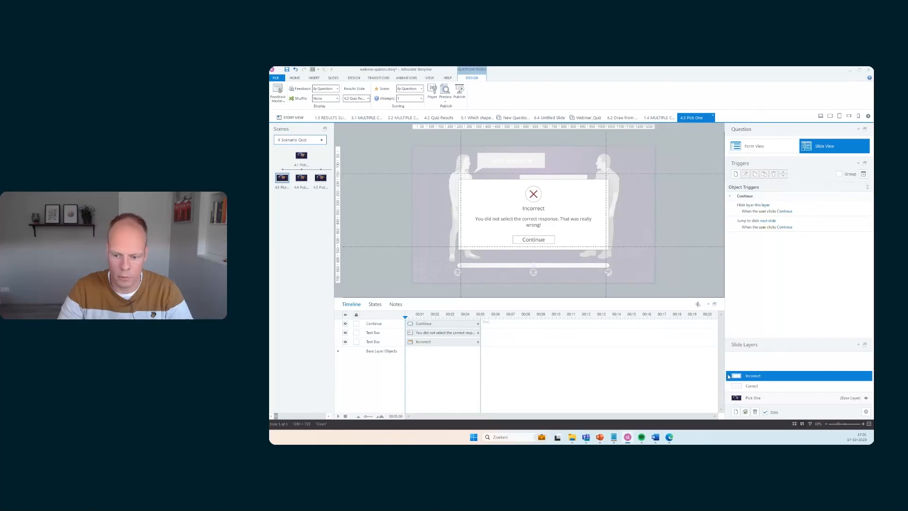
click(766, 387)
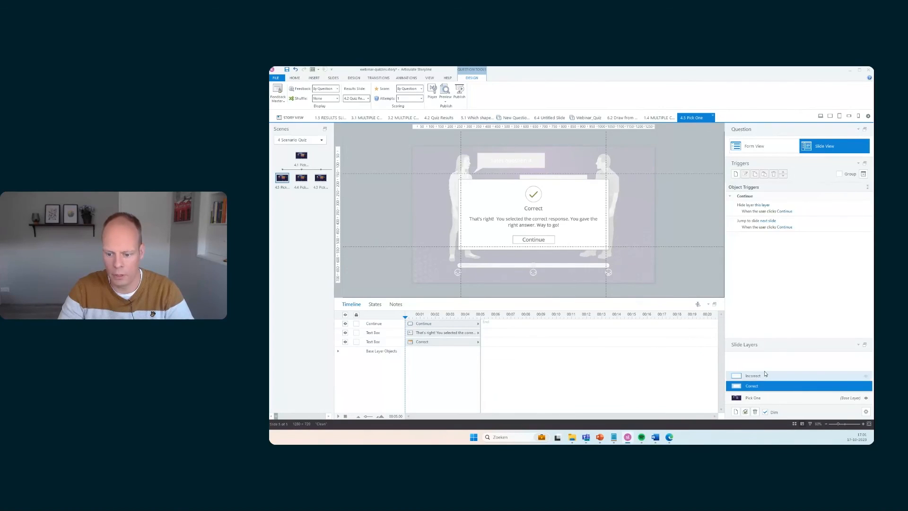
click(773, 148)
click(811, 147)
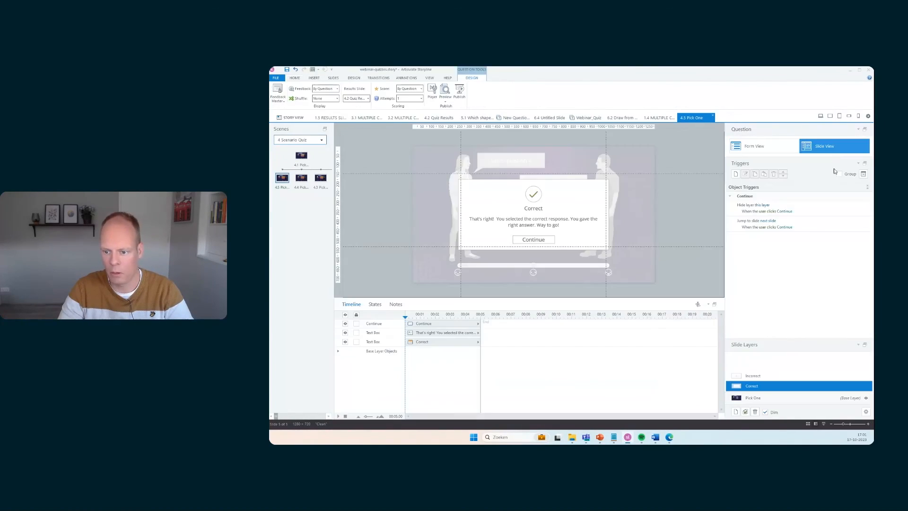